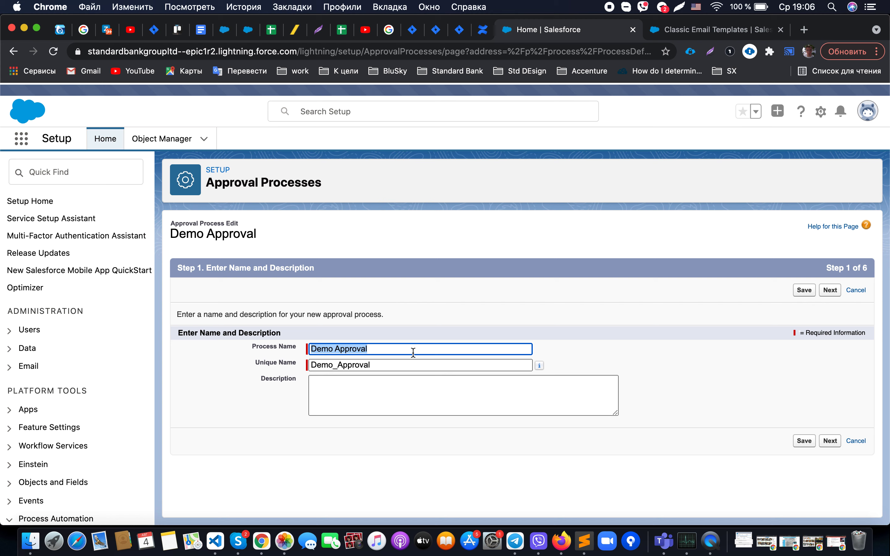
Keep the Demo Approval process name and continue to the entry criteria of the approval process
{"action": "left_click", "coordinate": [581, 342]}
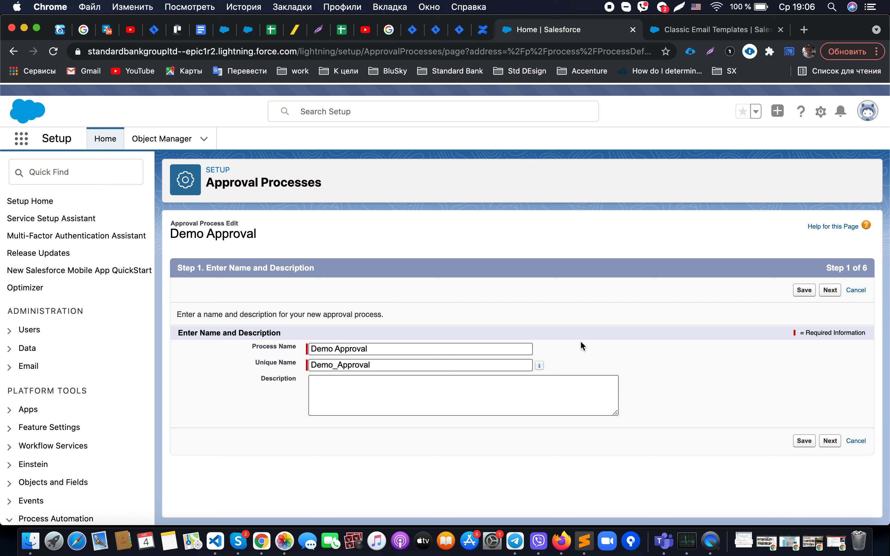
{"action": "left_click", "coordinate": [832, 445]}
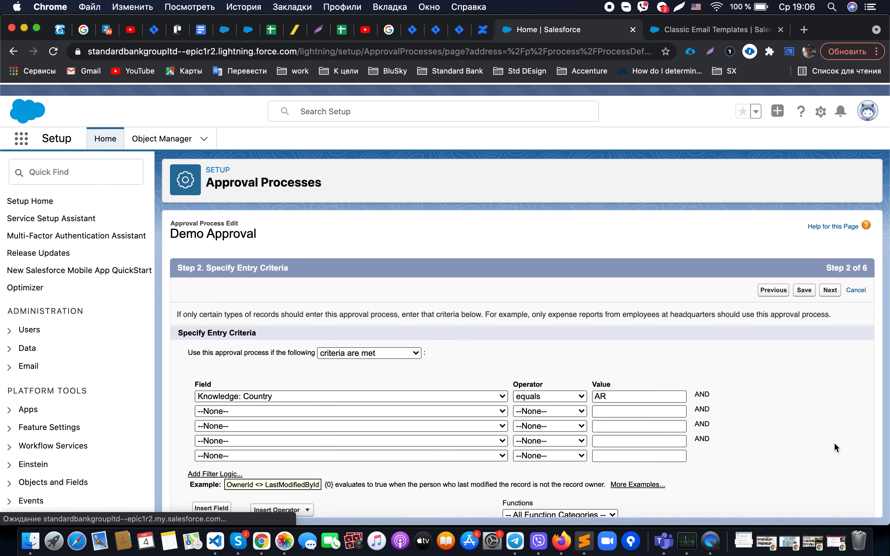
{"action": "left_click", "coordinate": [588, 336]}
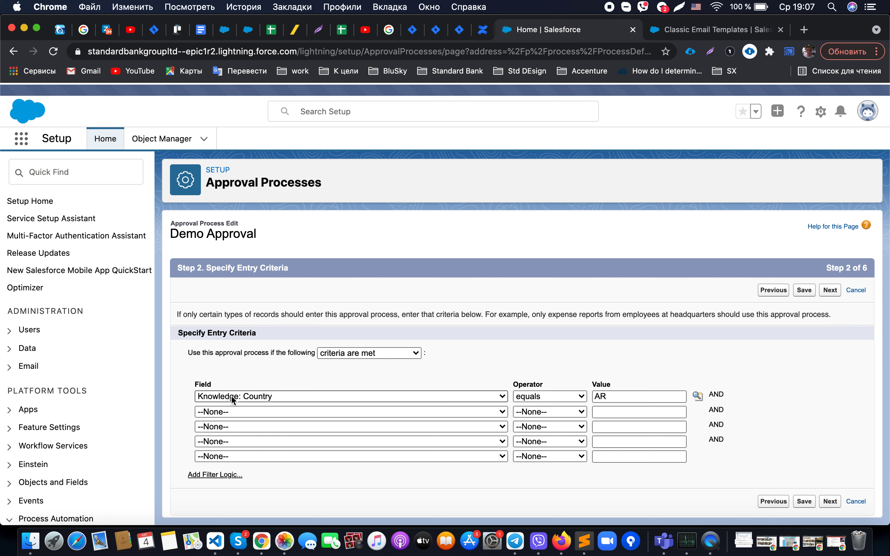
Add filter logic to the entry criteria and set it to 1 AND 2
{"action": "left_click", "coordinate": [226, 475]}
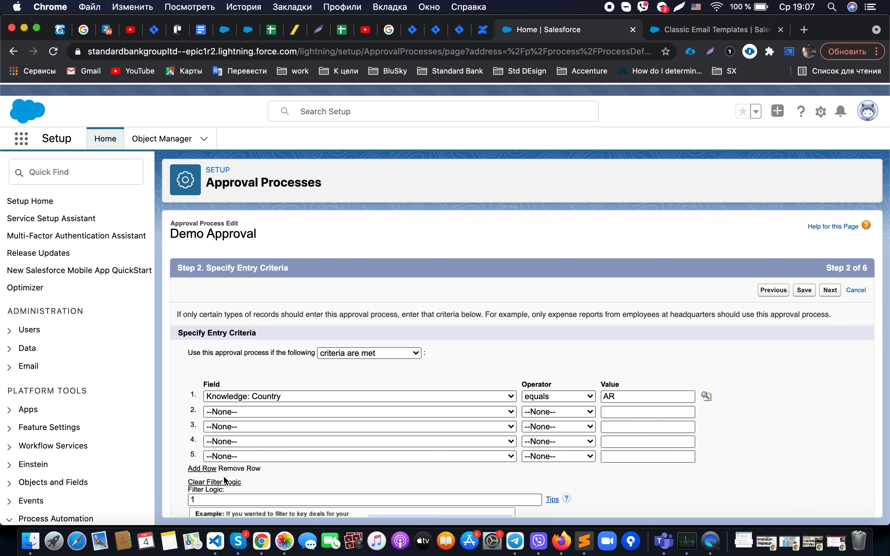
{"action": "scroll", "coordinate": [298, 446], "scroll_direction": "down", "scroll_amount": 3}
{"action": "scroll", "coordinate": [298, 445], "scroll_direction": "down", "scroll_amount": 3}
{"action": "left_click", "coordinate": [238, 400]}
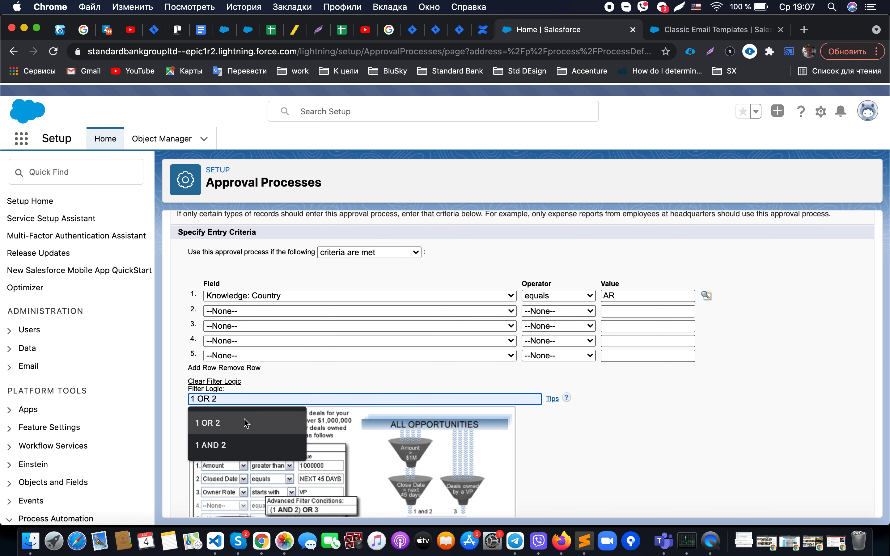
{"action": "left_click", "coordinate": [232, 444]}
Add a second entry criterion requiring Knowledge: Answer equals test
{"action": "left_click", "coordinate": [259, 315]}
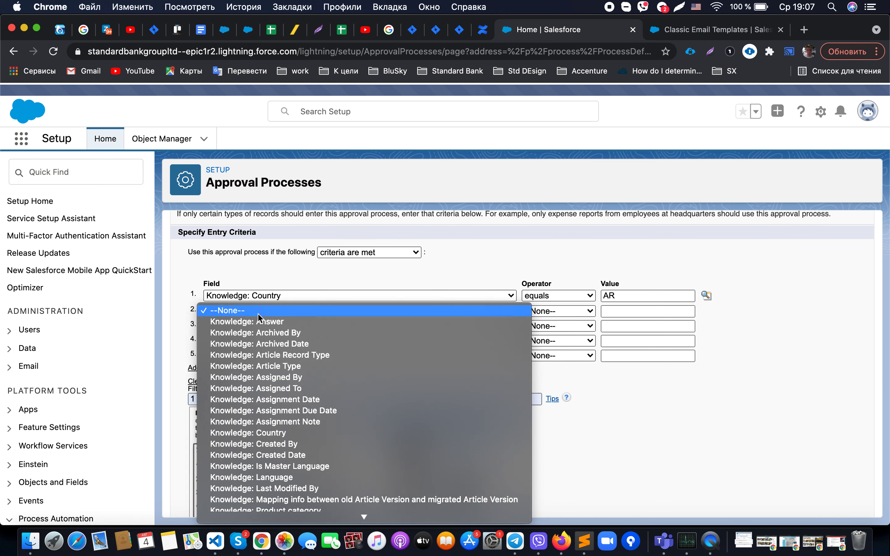
{"action": "left_click", "coordinate": [496, 319]}
{"action": "left_click", "coordinate": [558, 311]}
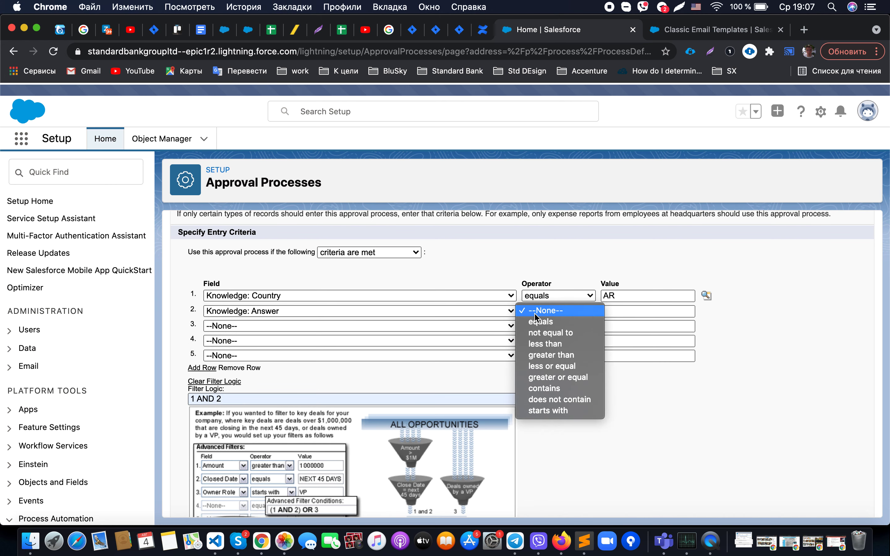
{"action": "left_click", "coordinate": [537, 322]}
{"action": "left_click", "coordinate": [607, 311]}
{"action": "type", "text": "test"}
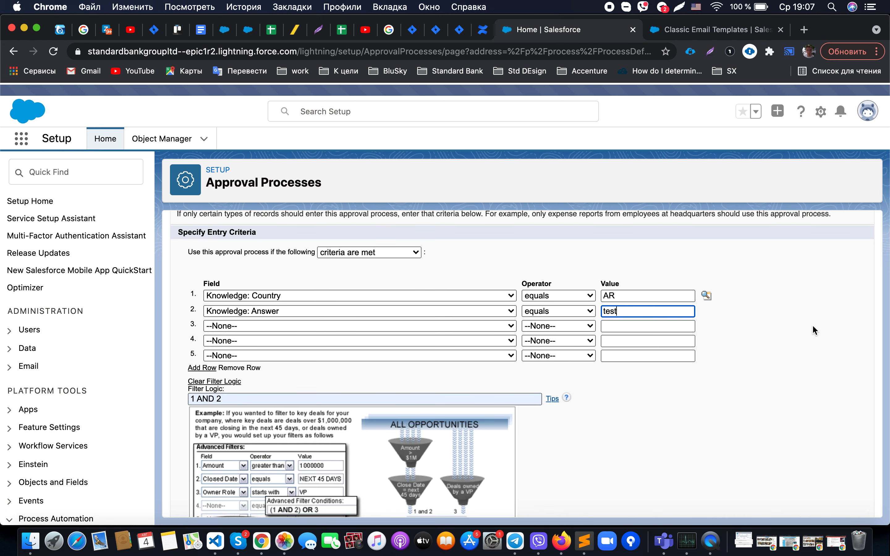
{"action": "scroll", "coordinate": [629, 347], "scroll_direction": "down", "scroll_amount": 2}
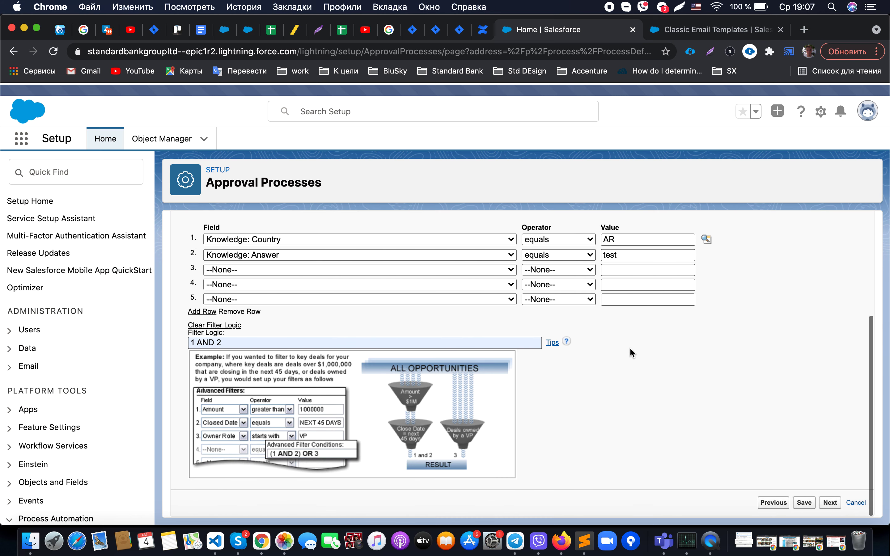
{"action": "scroll", "coordinate": [630, 347], "scroll_direction": "up", "scroll_amount": 4}
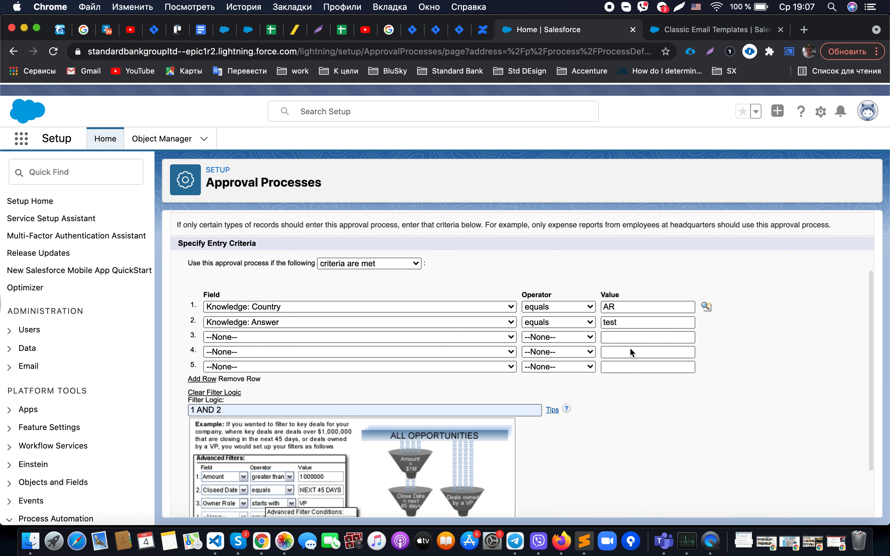
{"action": "scroll", "coordinate": [727, 355], "scroll_direction": "down", "scroll_amount": 5}
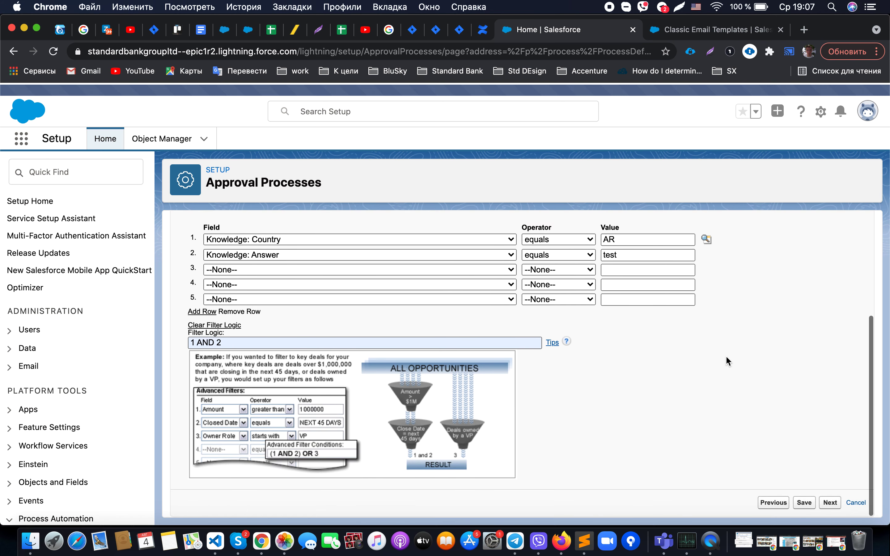
Continue to step 3 and examine the automated approver choices, the Knowledge Owner approver option and the record editability properties
{"action": "left_click", "coordinate": [829, 503]}
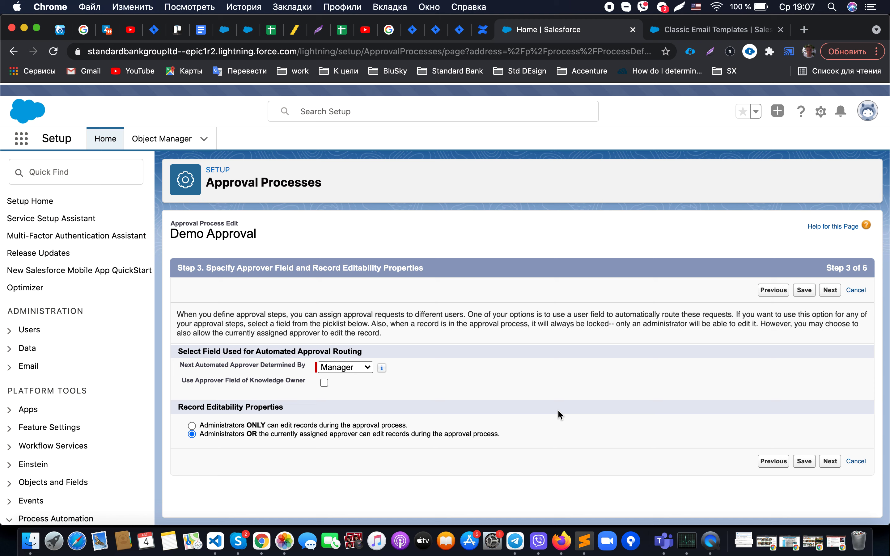
{"action": "left_click", "coordinate": [356, 368]}
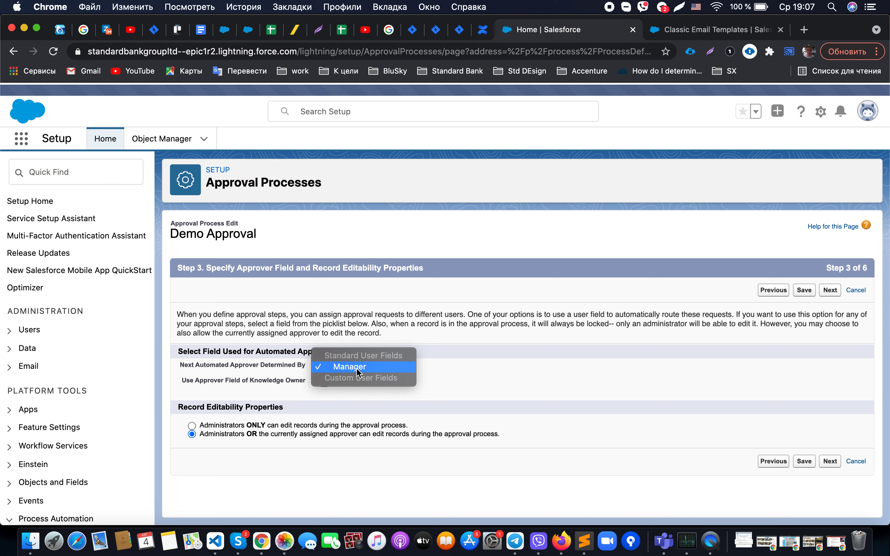
{"action": "left_click", "coordinate": [451, 361]}
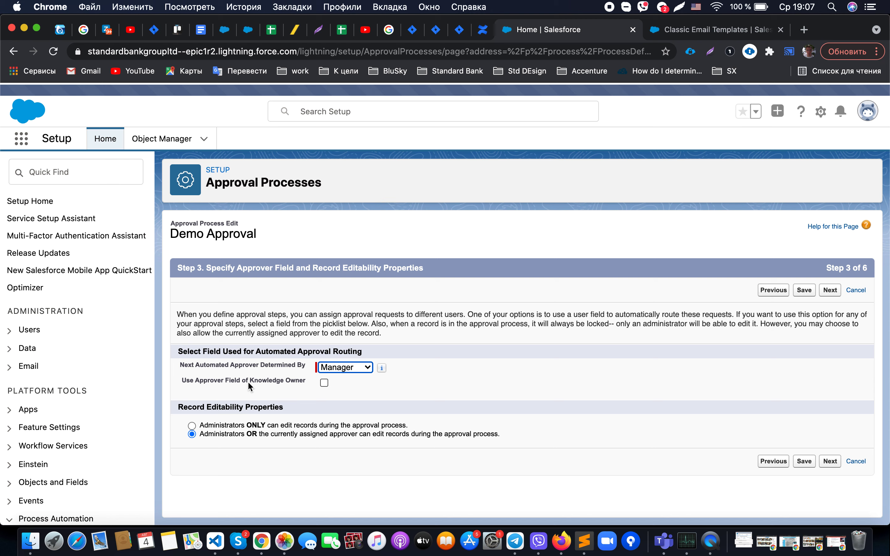
{"action": "left_click", "coordinate": [321, 383]}
{"action": "left_click", "coordinate": [344, 370]}
{"action": "left_click", "coordinate": [344, 370]}
{"action": "left_click", "coordinate": [325, 381]}
{"action": "left_click_drag", "start_coordinate": [189, 407], "coordinate": [282, 407]}
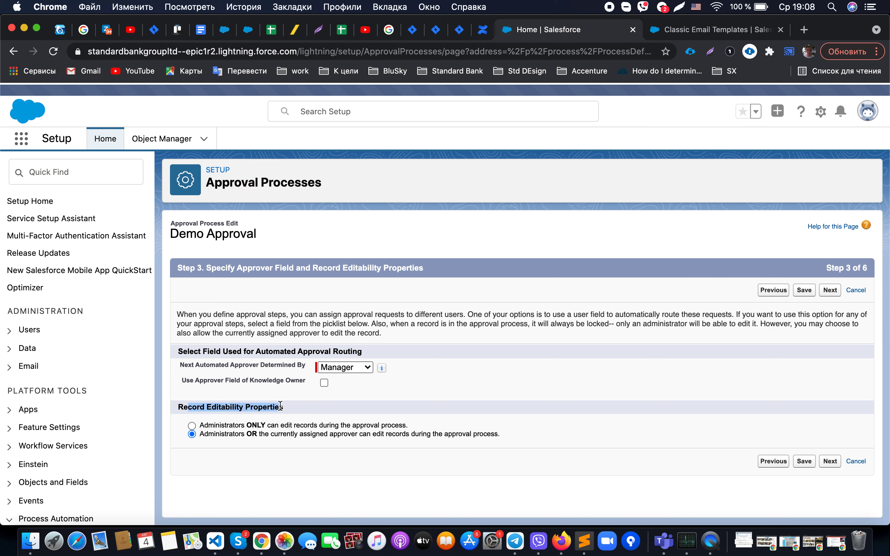
{"action": "left_click", "coordinate": [293, 409]}
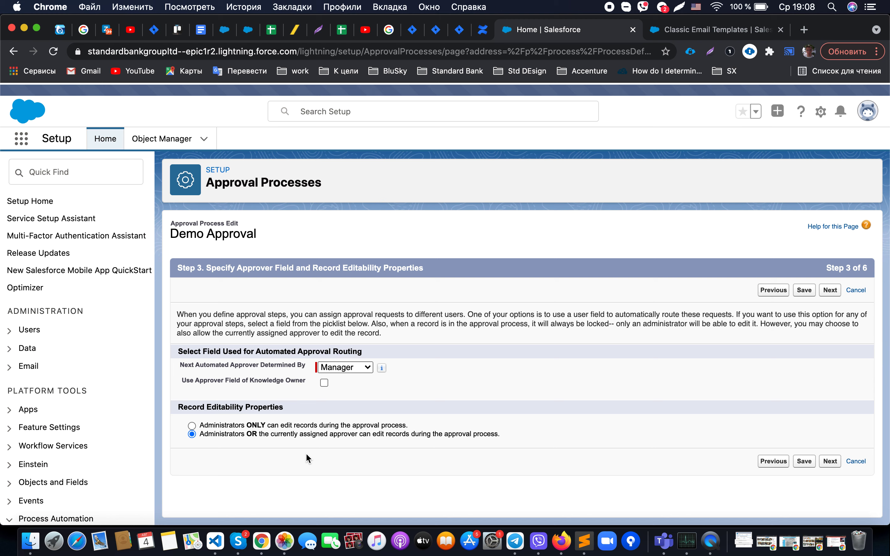
Continue to the notification template step and examine the Article Approval email template's details and merge fields in the Classic Email Templates page
{"action": "left_click", "coordinate": [830, 461]}
{"action": "left_click", "coordinate": [442, 398]}
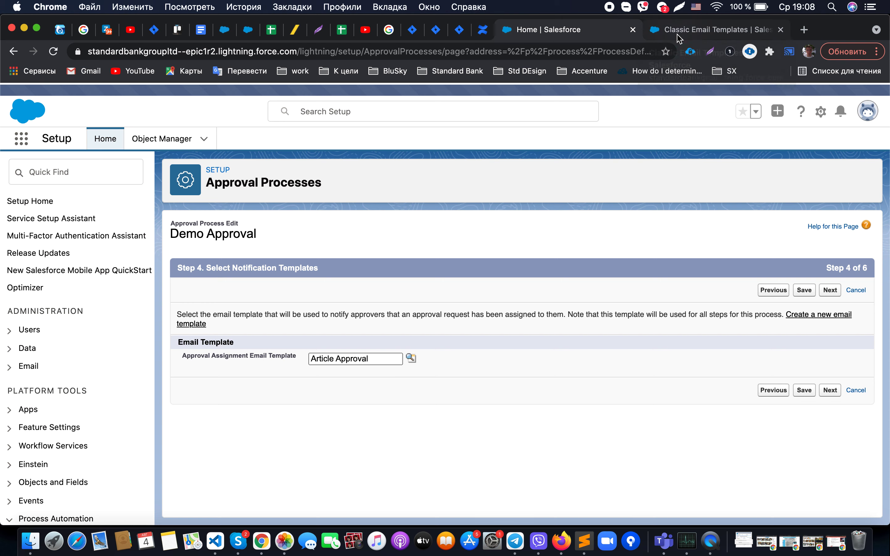
{"action": "left_click", "coordinate": [717, 29]}
{"action": "scroll", "coordinate": [548, 325], "scroll_direction": "up", "scroll_amount": 5}
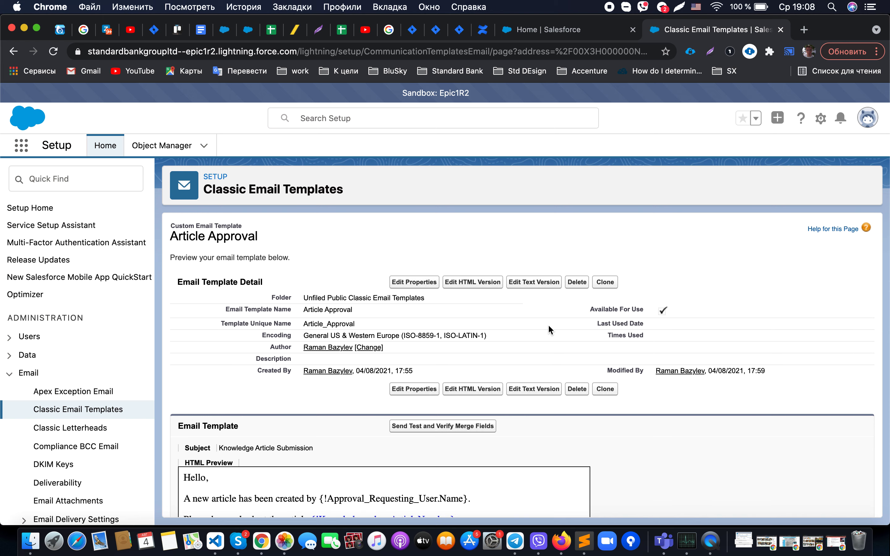
{"action": "scroll", "coordinate": [548, 324], "scroll_direction": "down", "scroll_amount": 5}
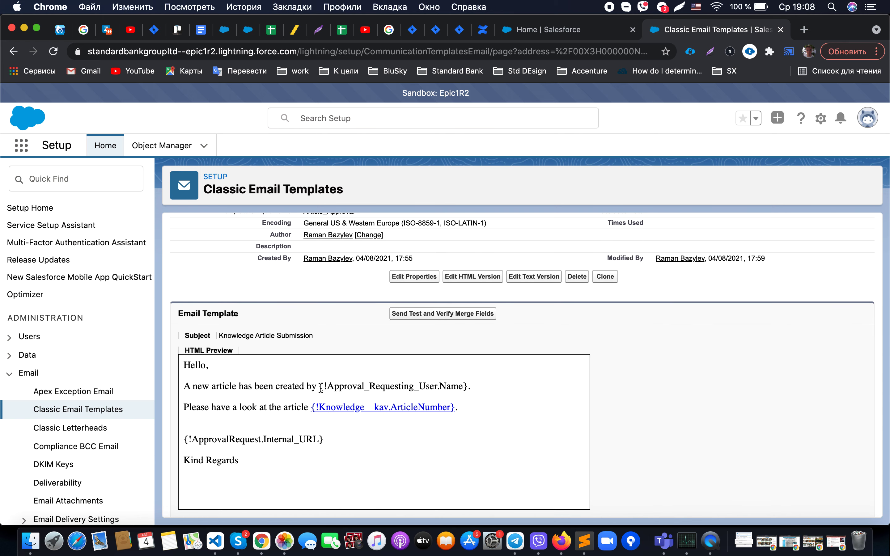
{"action": "left_click_drag", "start_coordinate": [318, 386], "coordinate": [466, 386]}
{"action": "left_click", "coordinate": [380, 387]}
{"action": "scroll", "coordinate": [455, 347], "scroll_direction": "down", "scroll_amount": 1}
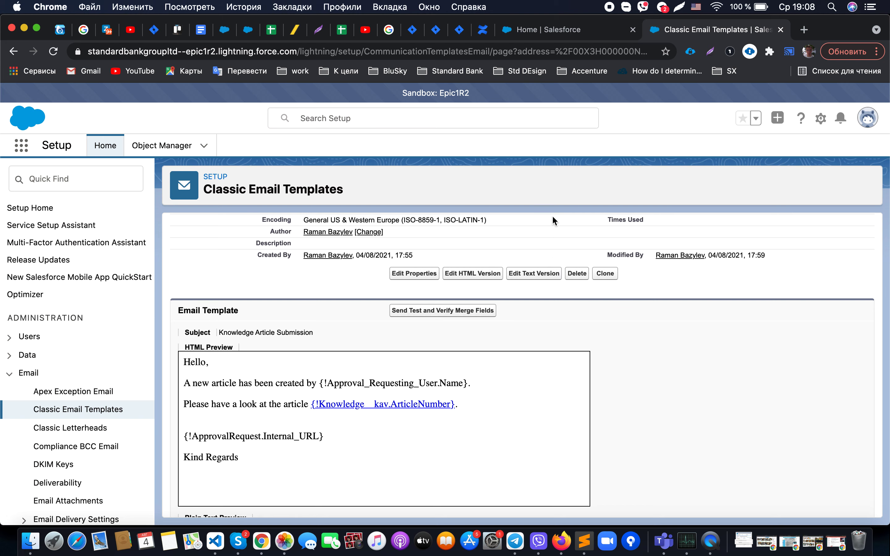
{"action": "left_click", "coordinate": [563, 30]}
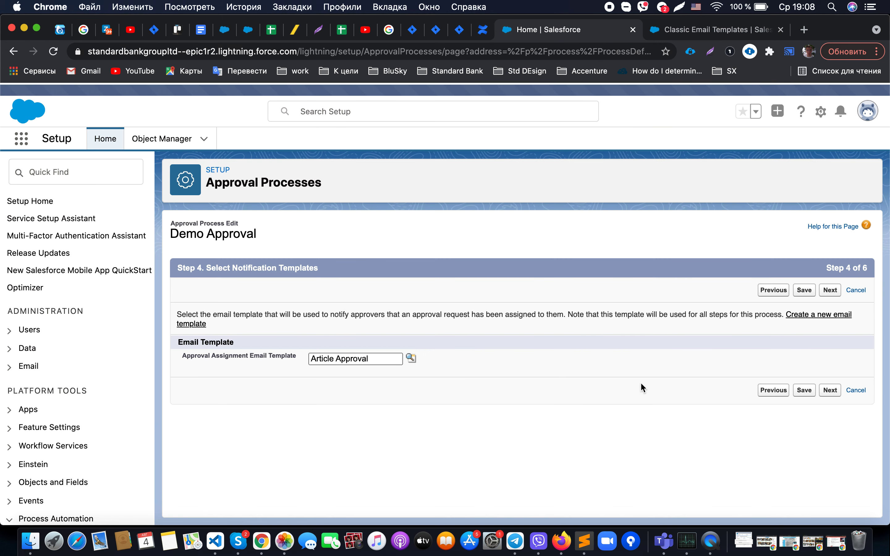
Continue to step 5 and review the selected approval page fields, the approval history option and the security settings
{"action": "left_click", "coordinate": [829, 393]}
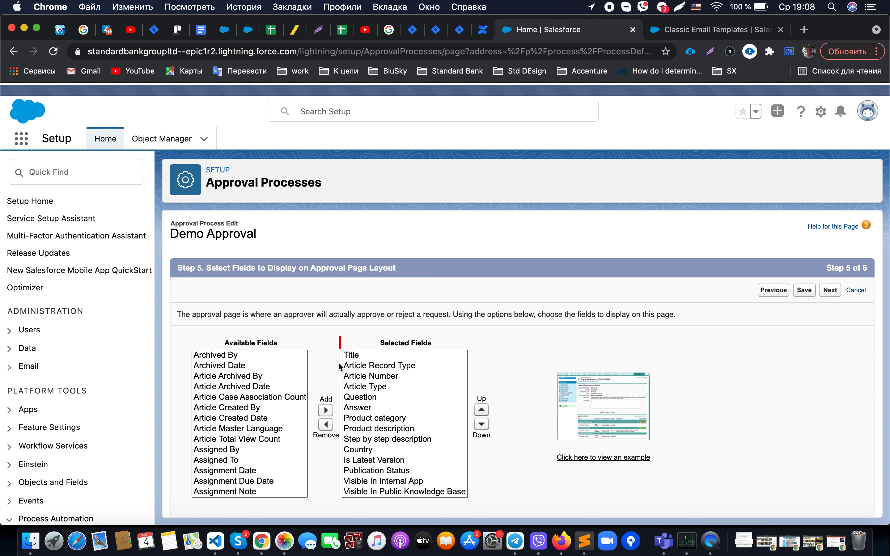
{"action": "scroll", "coordinate": [323, 452], "scroll_direction": "down", "scroll_amount": 2}
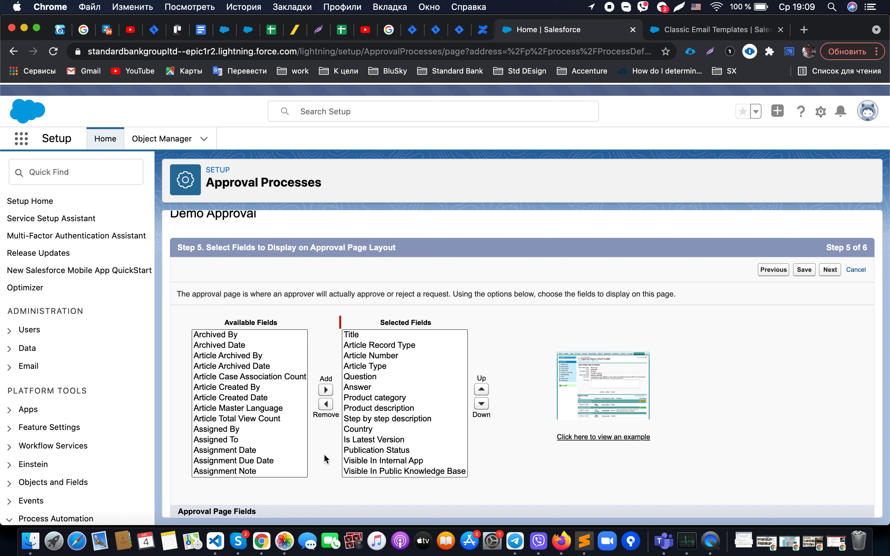
{"action": "scroll", "coordinate": [324, 455], "scroll_direction": "down", "scroll_amount": 2}
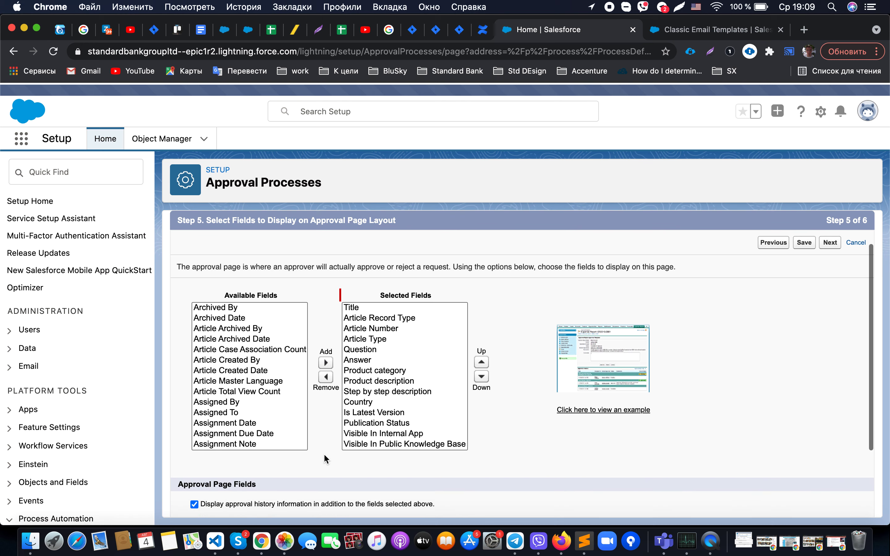
{"action": "scroll", "coordinate": [325, 455], "scroll_direction": "down", "scroll_amount": 1}
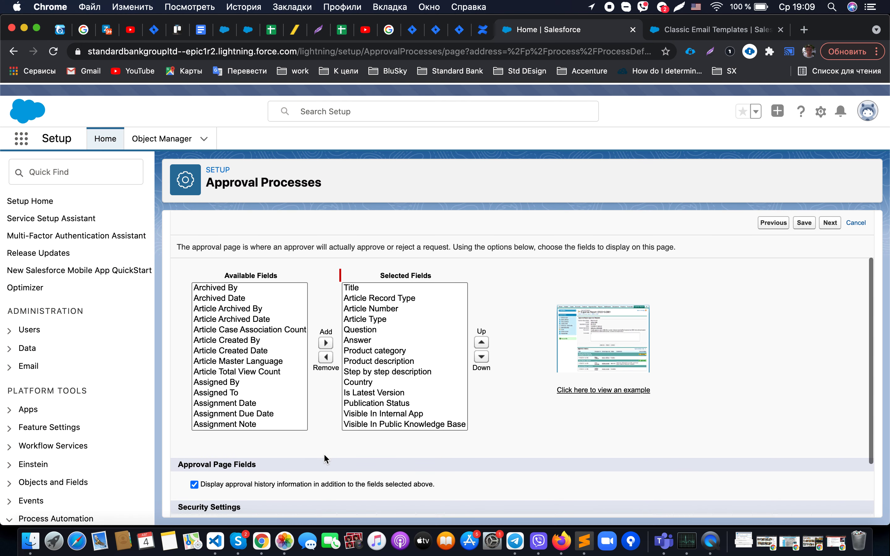
{"action": "scroll", "coordinate": [325, 460], "scroll_direction": "down", "scroll_amount": 4}
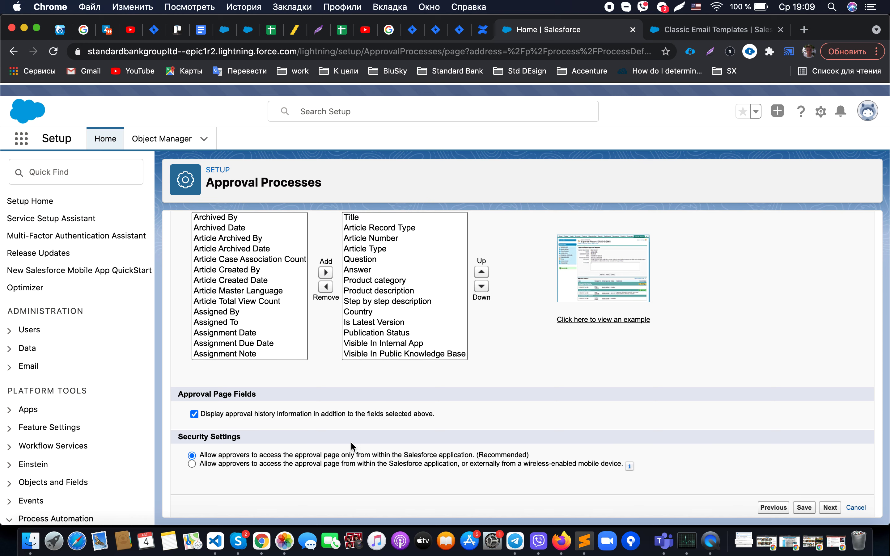
{"action": "scroll", "coordinate": [350, 443], "scroll_direction": "down", "scroll_amount": 1}
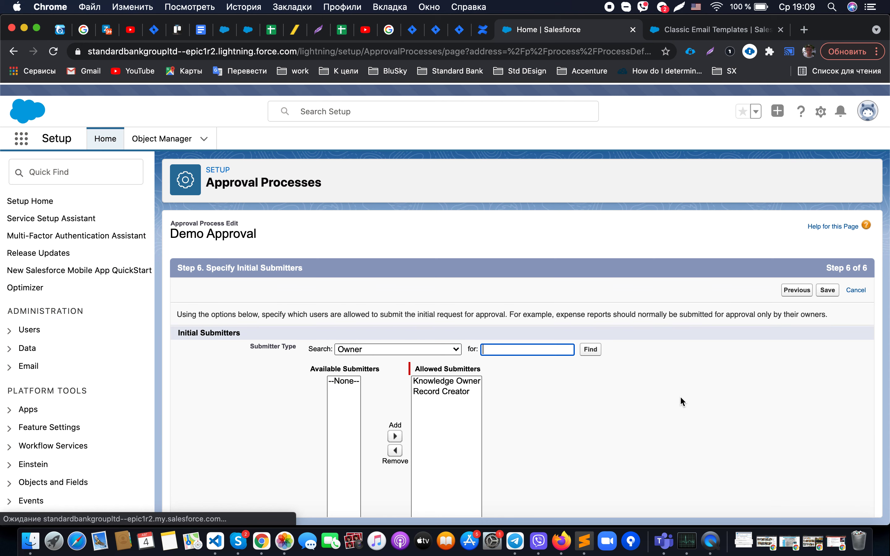
Review the submitter types, allowed submitters and recall setting, and cancel editing the approval process without saving
{"action": "scroll", "coordinate": [585, 405], "scroll_direction": "down", "scroll_amount": 2}
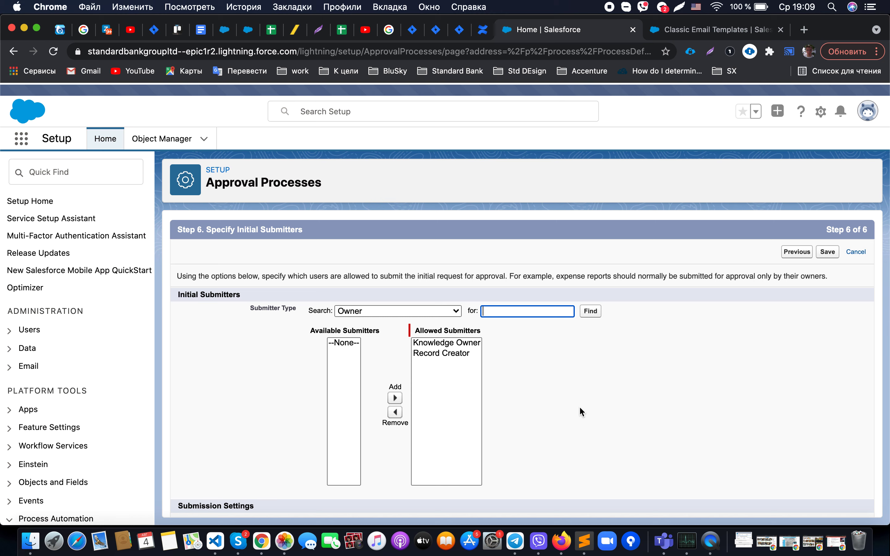
{"action": "scroll", "coordinate": [579, 406], "scroll_direction": "down", "scroll_amount": 2}
{"action": "left_click", "coordinate": [404, 271]}
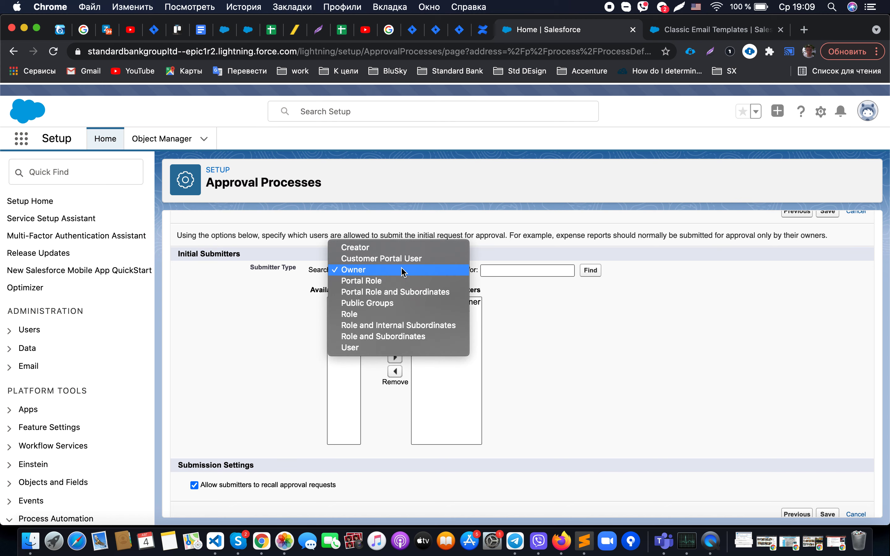
{"action": "left_click", "coordinate": [401, 271]}
{"action": "left_click", "coordinate": [383, 253]}
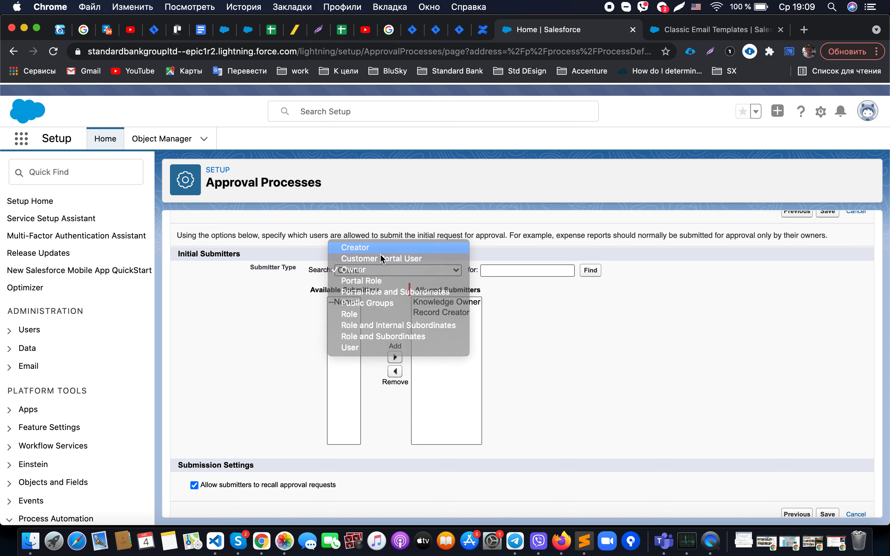
{"action": "left_click", "coordinate": [373, 268]}
{"action": "left_click", "coordinate": [369, 292]}
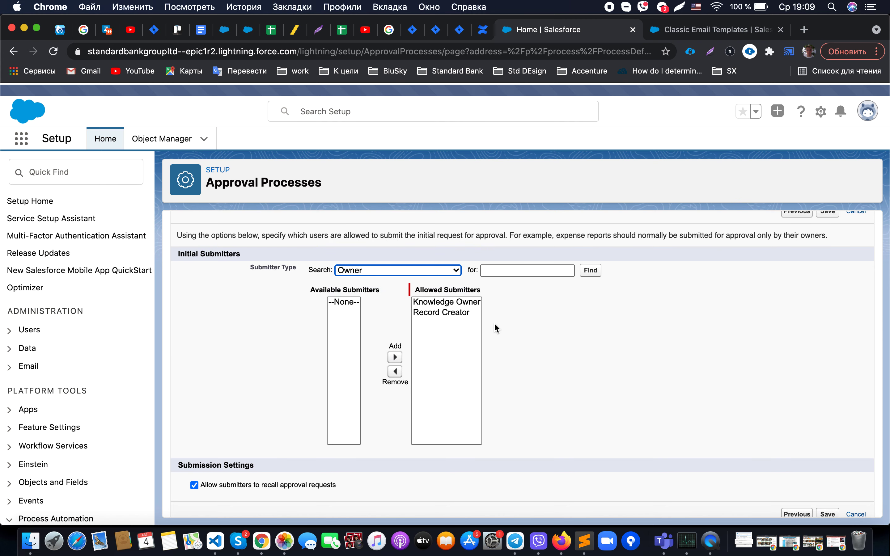
{"action": "left_click", "coordinate": [408, 271]}
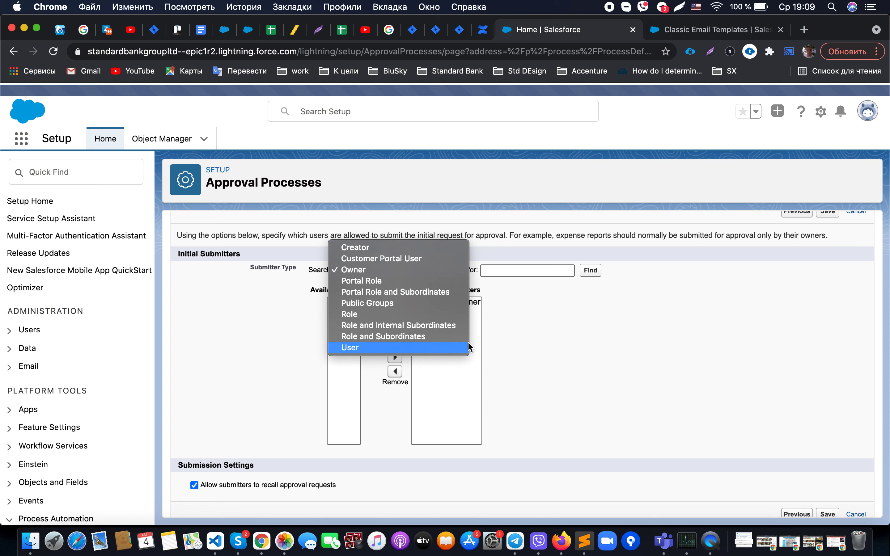
{"action": "left_click", "coordinate": [500, 326]}
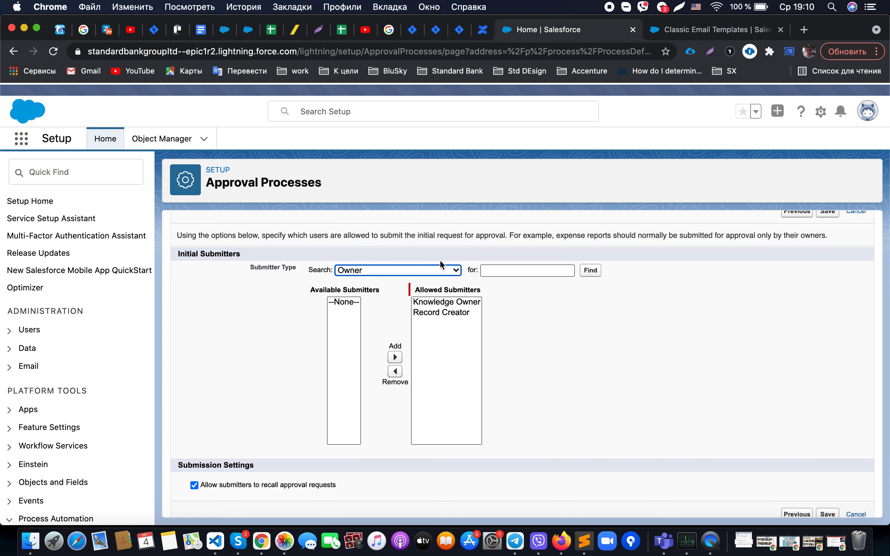
{"action": "scroll", "coordinate": [493, 357], "scroll_direction": "down", "scroll_amount": 1}
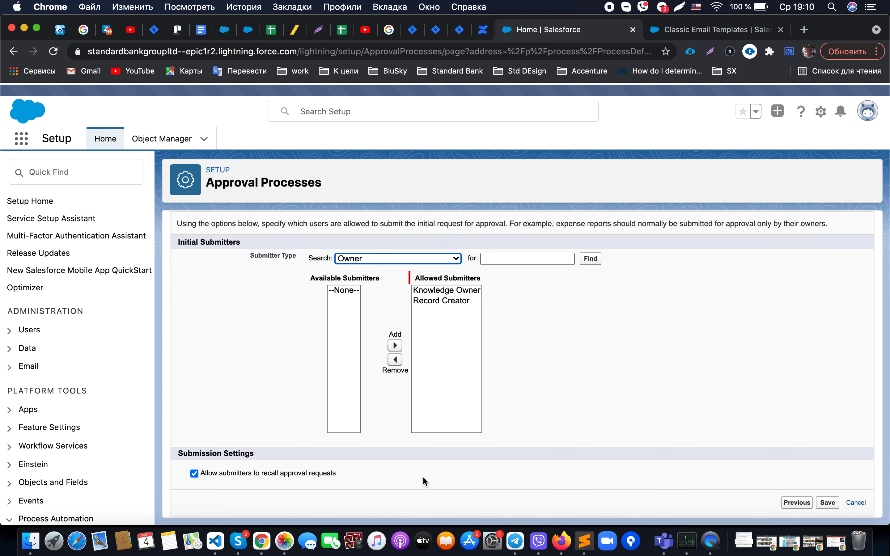
{"action": "left_click", "coordinate": [856, 503]}
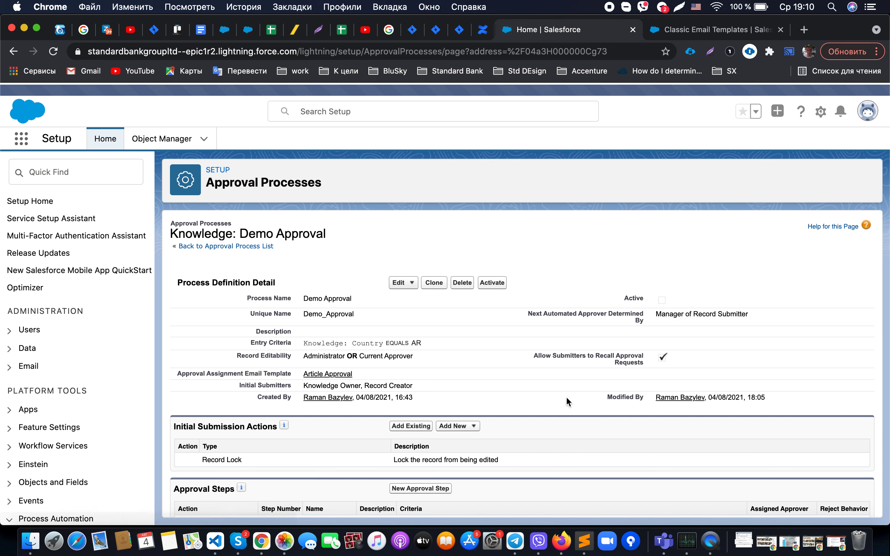
Review the Demo Approval process definition details and the Record Lock entry under Initial Submission Actions
{"action": "scroll", "coordinate": [488, 342], "scroll_direction": "down", "scroll_amount": 1}
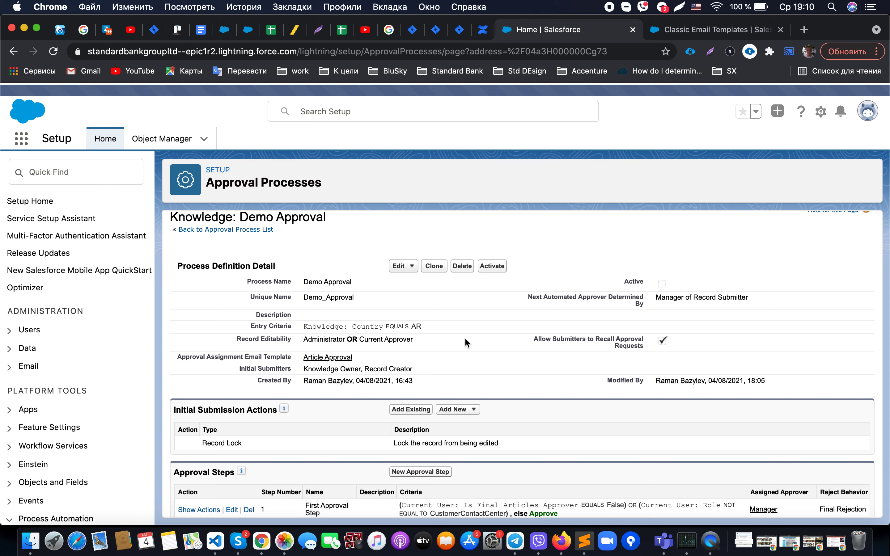
{"action": "scroll", "coordinate": [465, 343], "scroll_direction": "down", "scroll_amount": 2}
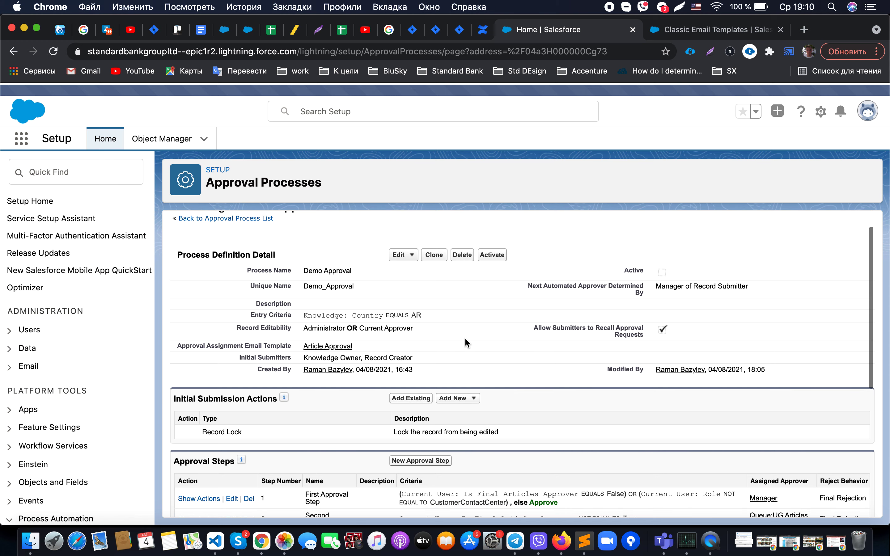
{"action": "scroll", "coordinate": [465, 339], "scroll_direction": "down", "scroll_amount": 5}
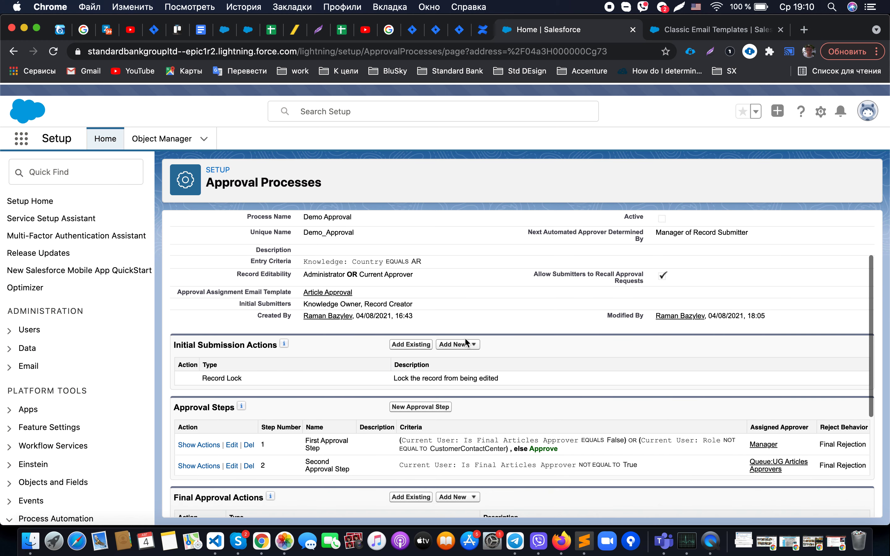
{"action": "scroll", "coordinate": [465, 343], "scroll_direction": "down", "scroll_amount": 1}
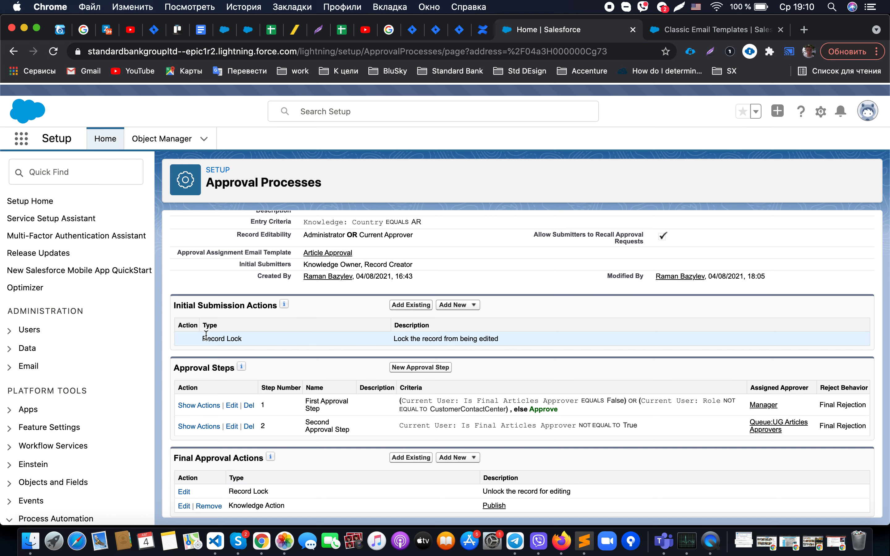
{"action": "left_click_drag", "start_coordinate": [202, 338], "coordinate": [247, 339]}
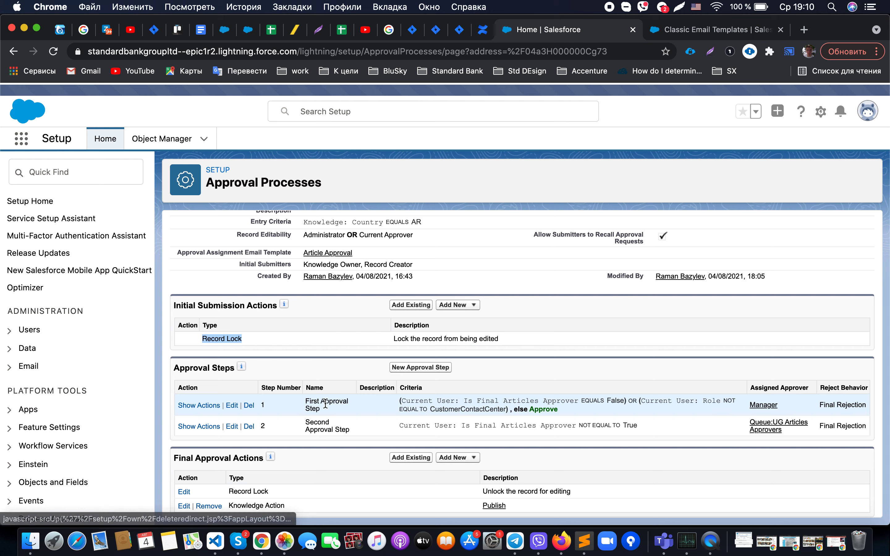
Open the First Approval Step for editing and examine its entry criteria on the Specify Step Criteria page
{"action": "left_click", "coordinate": [232, 406]}
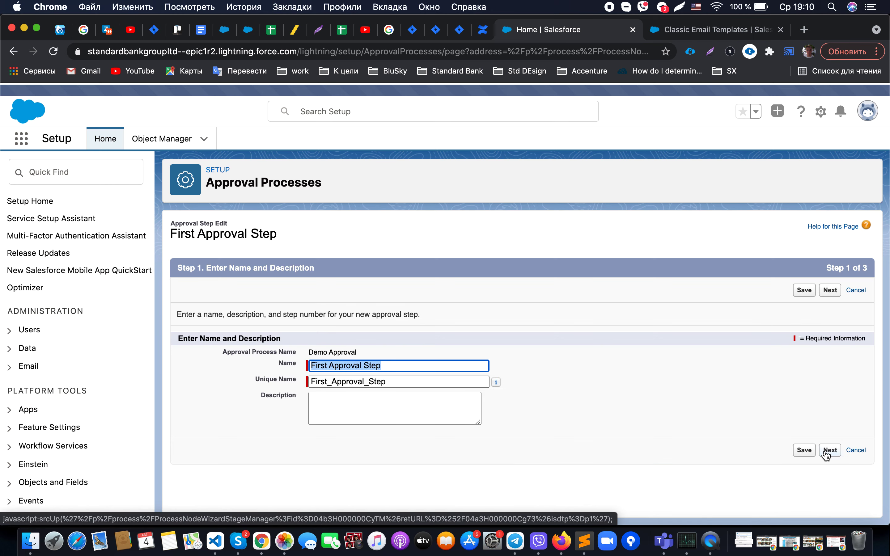
{"action": "left_click", "coordinate": [829, 452]}
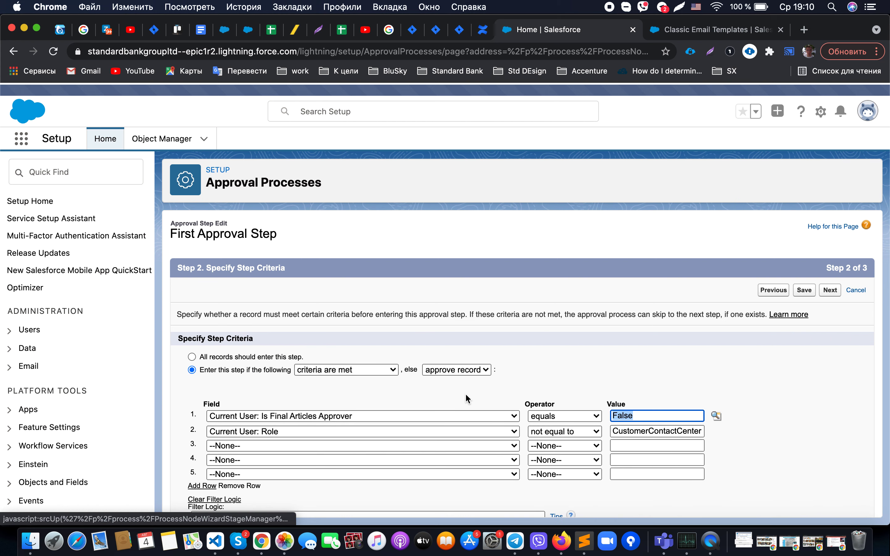
{"action": "scroll", "coordinate": [466, 395], "scroll_direction": "down", "scroll_amount": 1}
{"action": "left_click", "coordinate": [466, 383]}
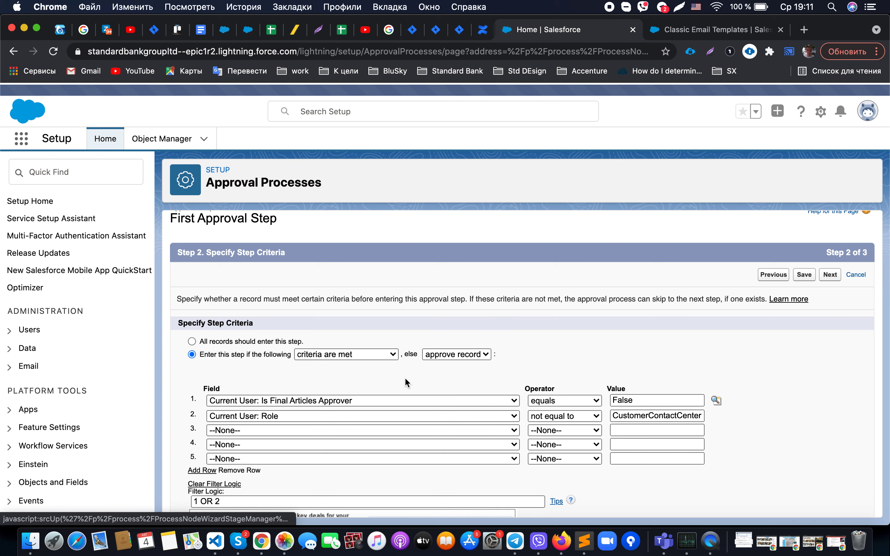
{"action": "scroll", "coordinate": [405, 377], "scroll_direction": "down", "scroll_amount": 2}
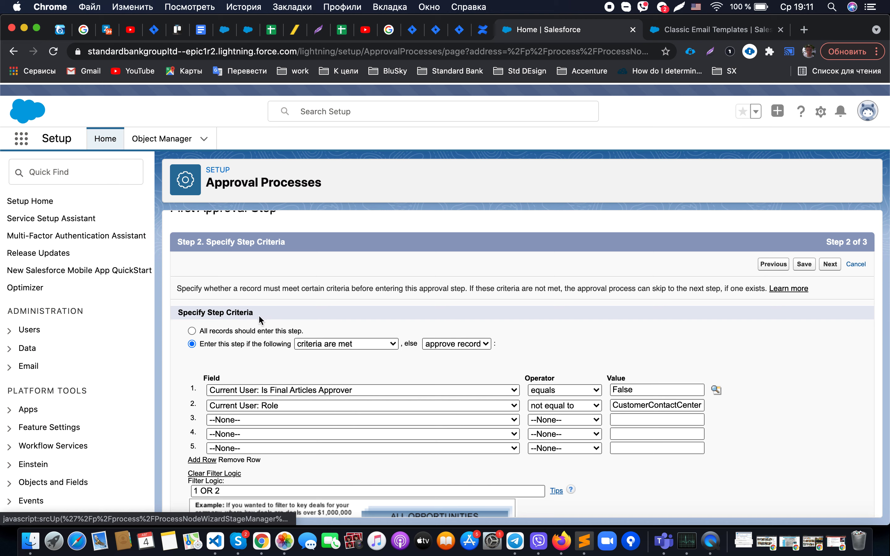
Check which outcomes are available for records that do not meet the First Approval Step's criteria, keeping "approve record"
{"action": "double_click", "coordinate": [413, 344]}
{"action": "left_click", "coordinate": [461, 346]}
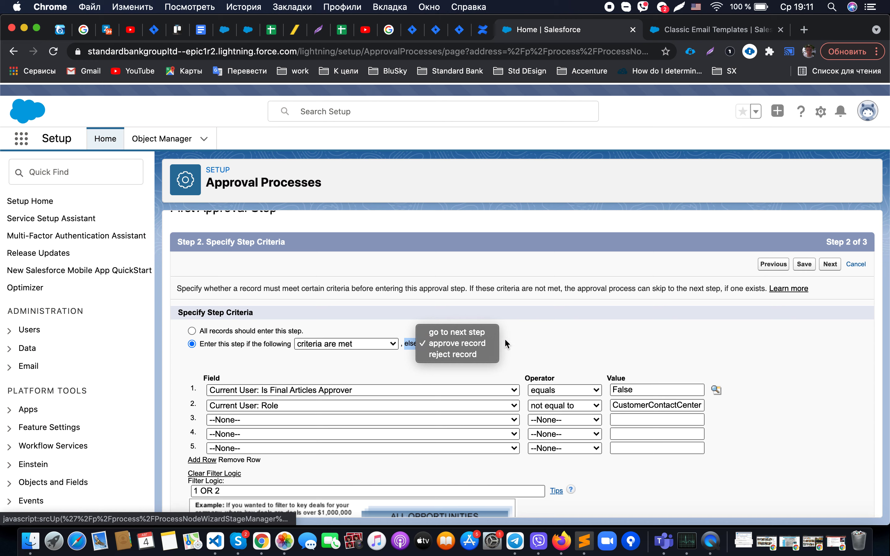
{"action": "left_click", "coordinate": [518, 342]}
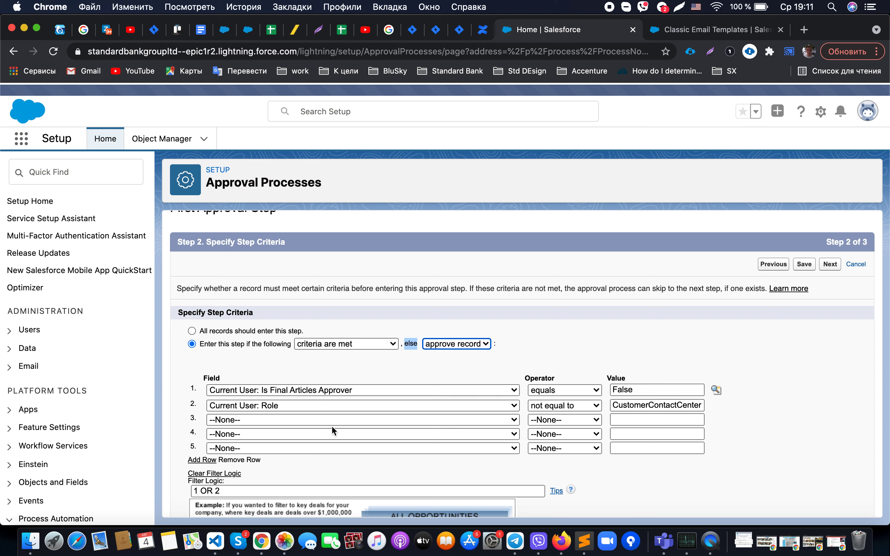
{"action": "left_click", "coordinate": [386, 371]}
Continue to the First Approval Step's assigned approver options, review them and cancel editing without saving
{"action": "scroll", "coordinate": [514, 360], "scroll_direction": "down", "scroll_amount": 5}
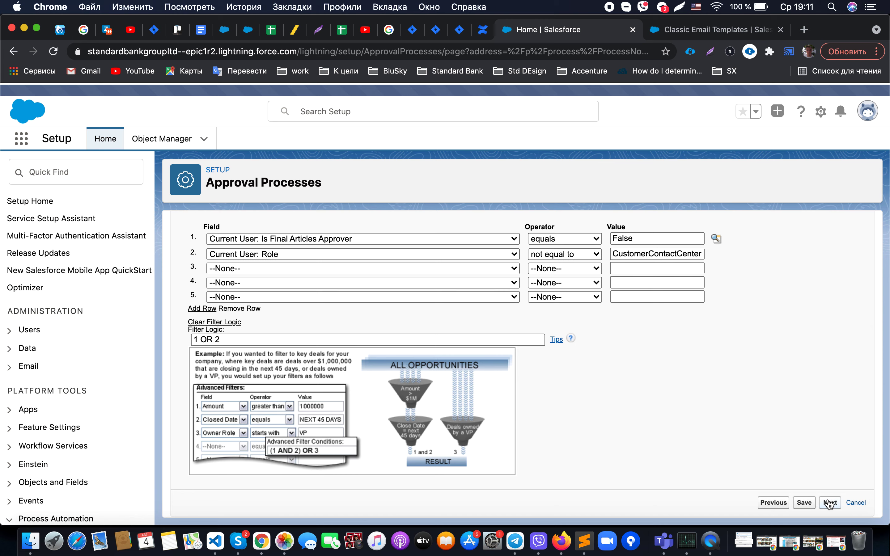
{"action": "left_click", "coordinate": [829, 502]}
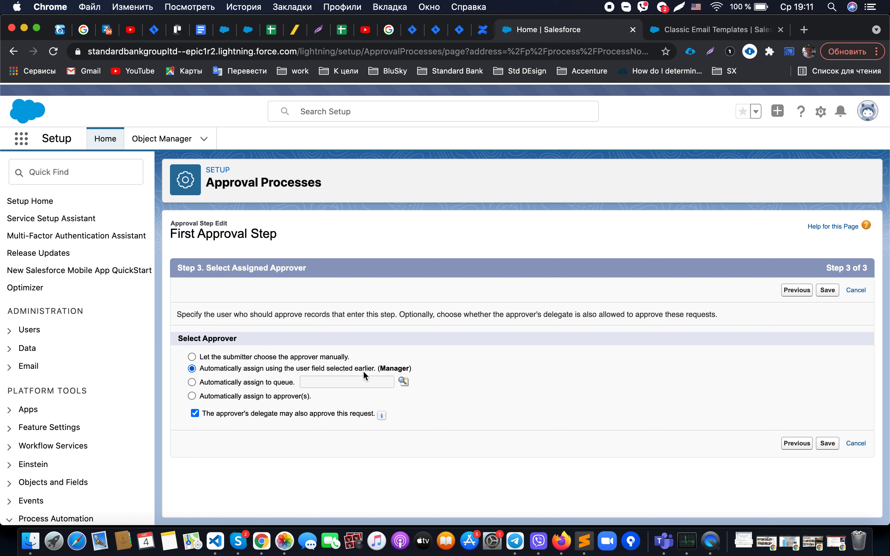
{"action": "left_click", "coordinate": [865, 446]}
Open the Second Approval Step for editing, examine its entry criteria and continue to the assigned approver page
{"action": "scroll", "coordinate": [422, 431], "scroll_direction": "down", "scroll_amount": 5}
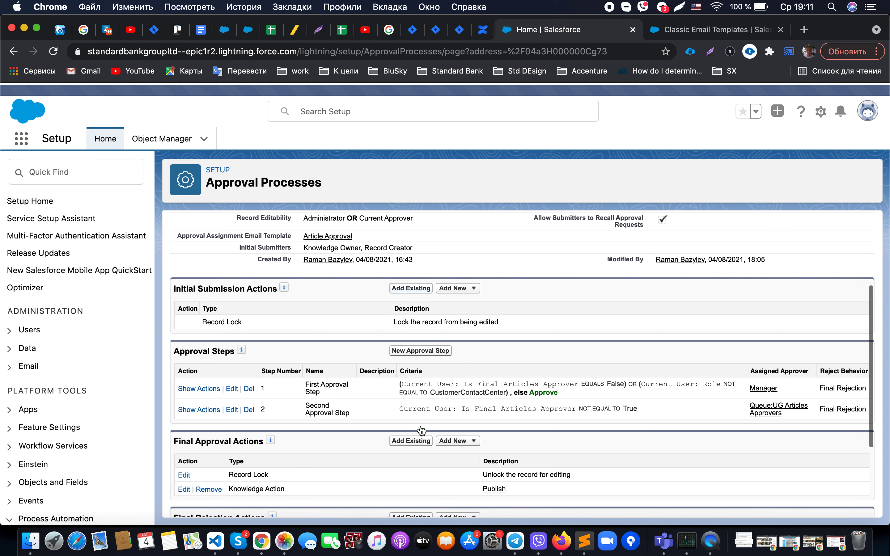
{"action": "left_click", "coordinate": [236, 416]}
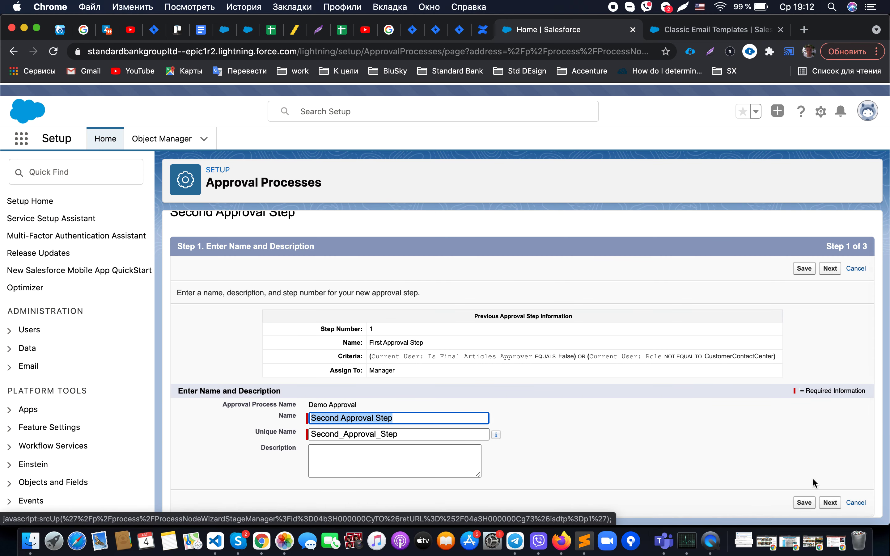
{"action": "left_click", "coordinate": [831, 503]}
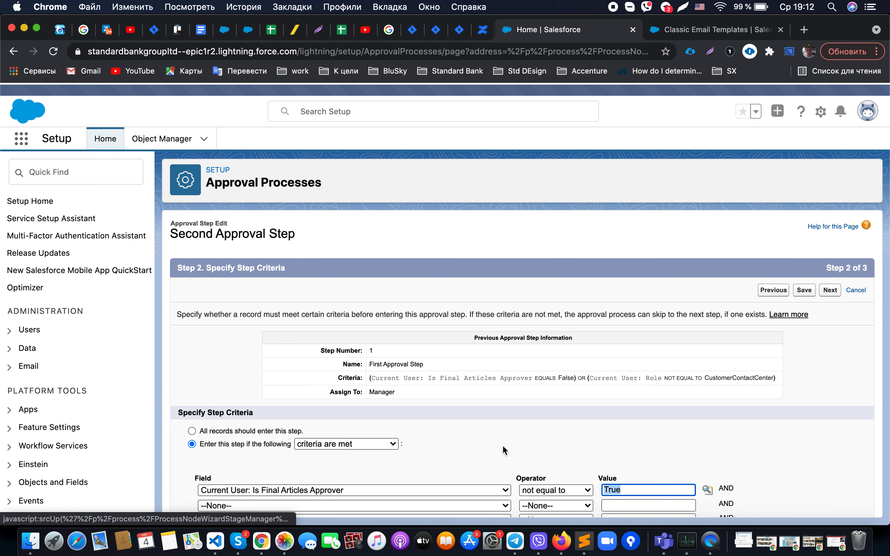
{"action": "scroll", "coordinate": [502, 445], "scroll_direction": "down", "scroll_amount": 2}
{"action": "left_click", "coordinate": [486, 416]}
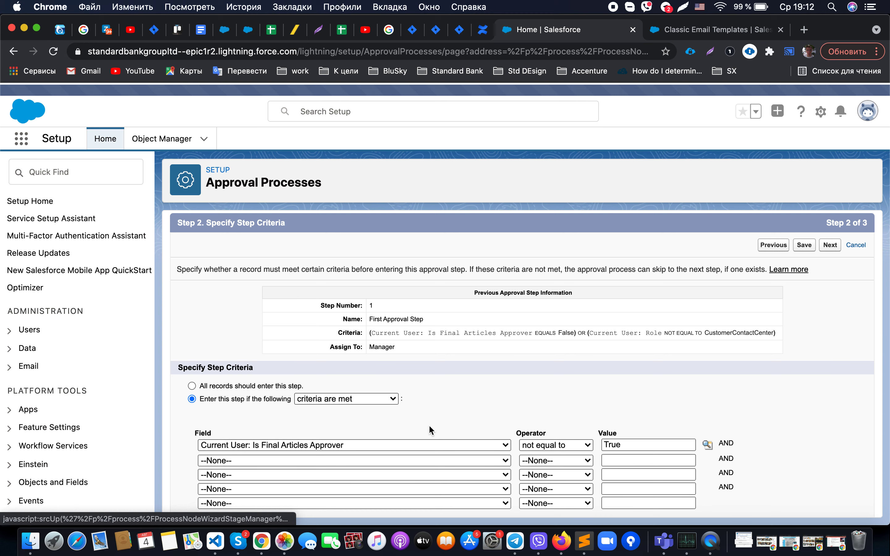
{"action": "scroll", "coordinate": [554, 406], "scroll_direction": "down", "scroll_amount": 2}
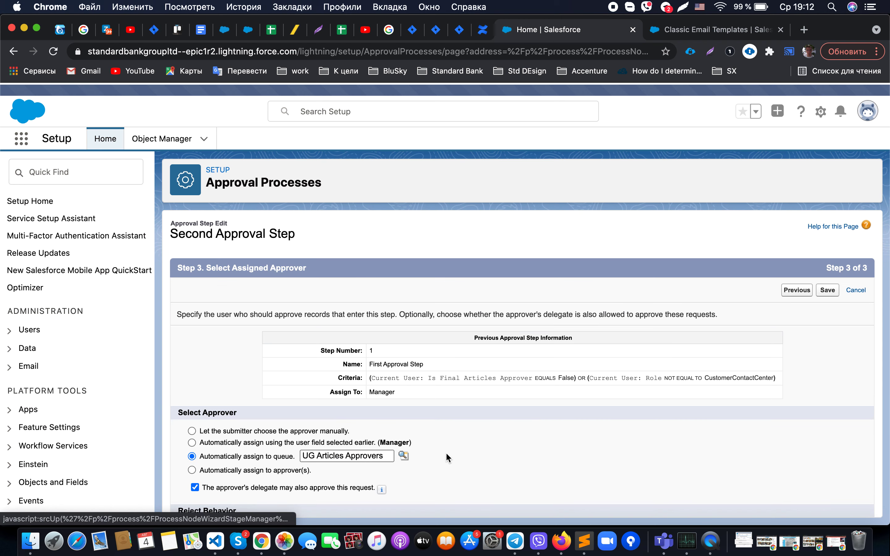
Shorten the automatically assigned queue's name to "Articles Approvers" for the Second Approval Step
{"action": "left_click", "coordinate": [309, 456]}
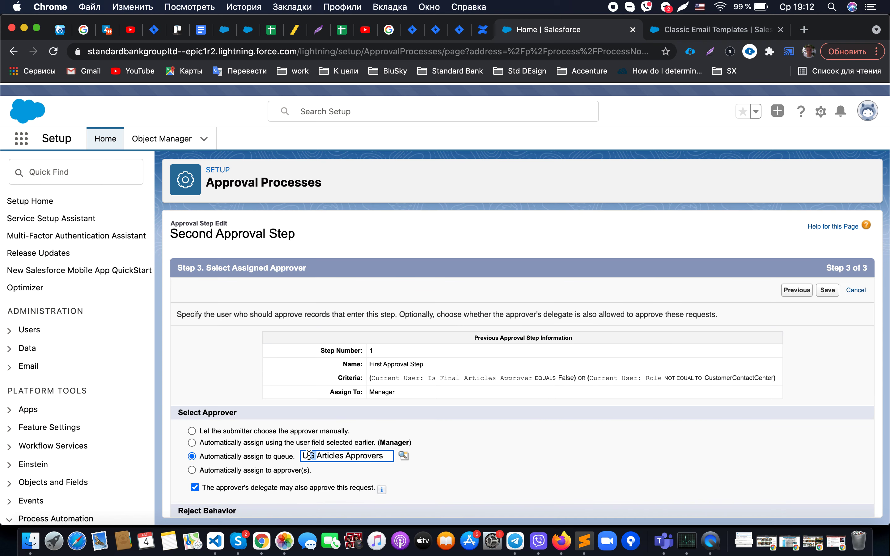
{"action": "key", "text": "BackSpace"}
{"action": "key", "text": "BackSpace"}
{"action": "left_click", "coordinate": [441, 452]}
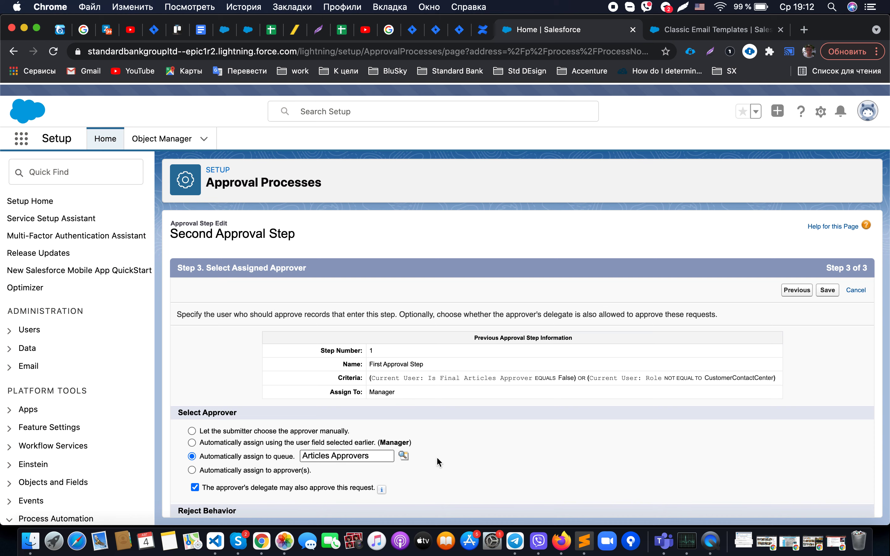
Review the Second Approval Step's reject behavior options and cancel editing without saving
{"action": "scroll", "coordinate": [437, 456], "scroll_direction": "down", "scroll_amount": 3}
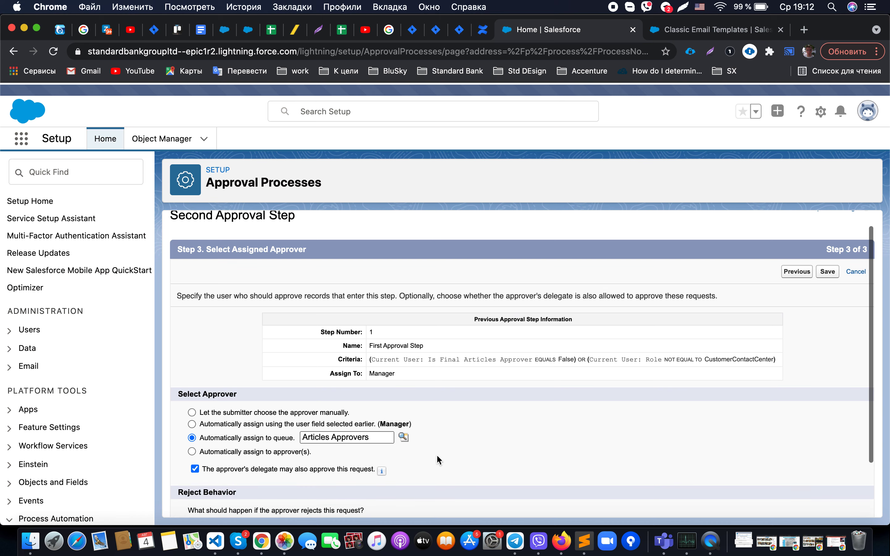
{"action": "scroll", "coordinate": [436, 455], "scroll_direction": "down", "scroll_amount": 1}
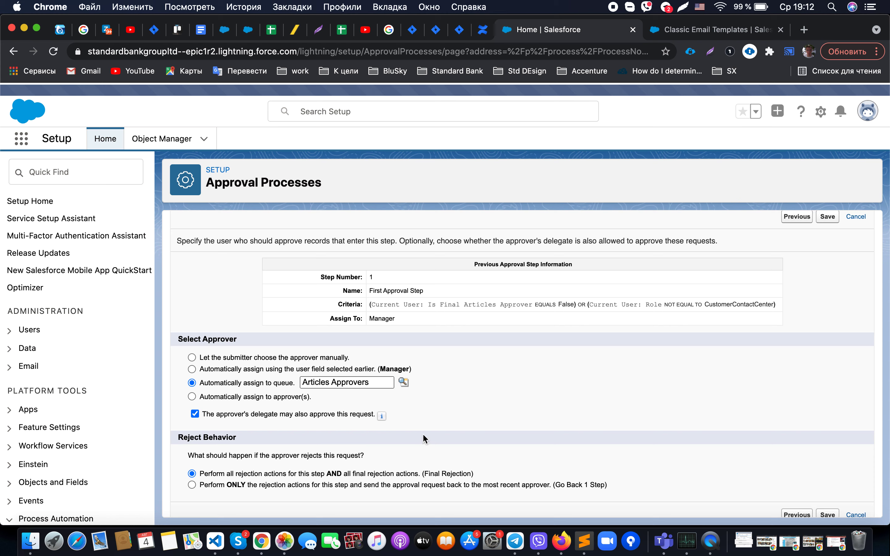
{"action": "scroll", "coordinate": [746, 463], "scroll_direction": "down", "scroll_amount": 1}
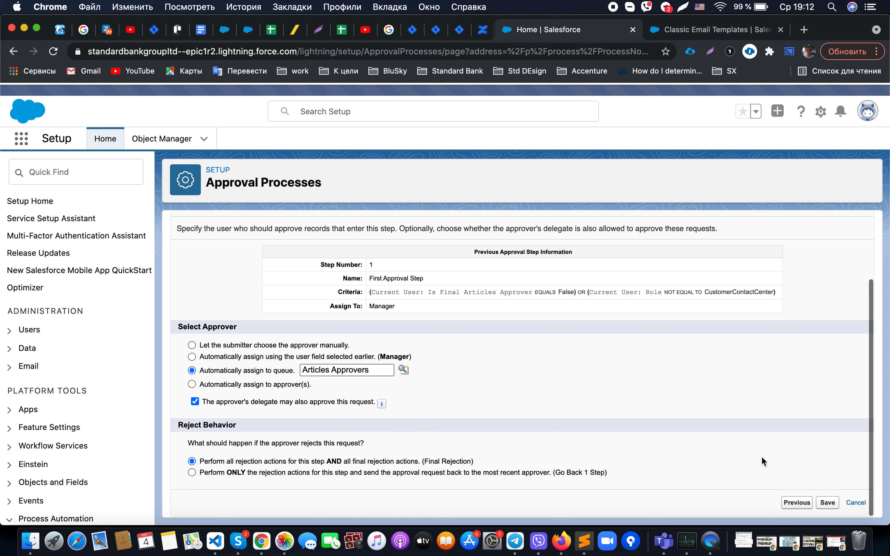
{"action": "left_click", "coordinate": [857, 504]}
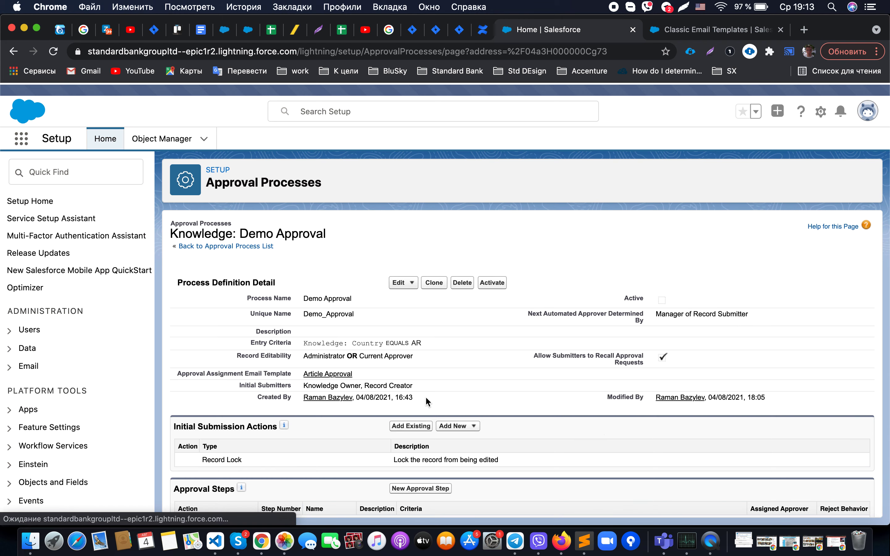
Examine the process's final approval actions, including record unlocking and publishing, and its final rejection and recall actions
{"action": "scroll", "coordinate": [426, 396], "scroll_direction": "down", "scroll_amount": 5}
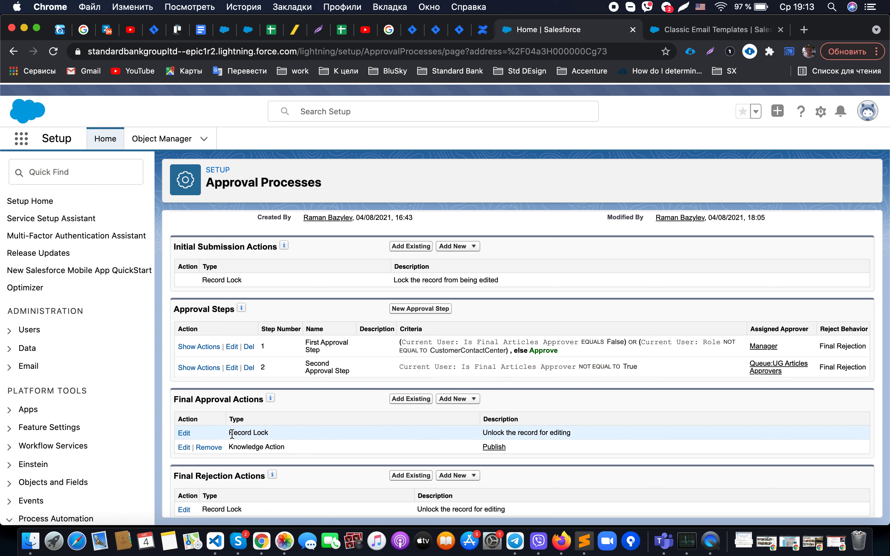
{"action": "left_click_drag", "start_coordinate": [229, 434], "coordinate": [261, 434]}
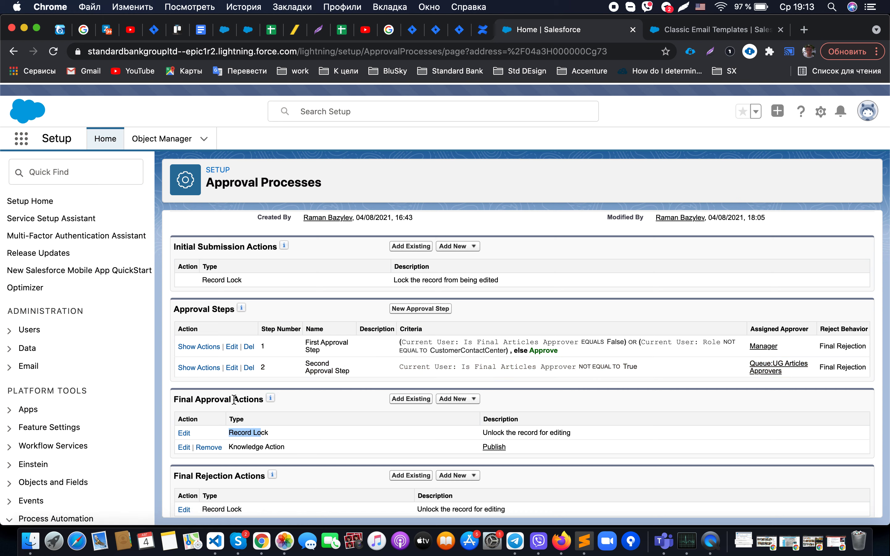
{"action": "left_click", "coordinate": [271, 433]}
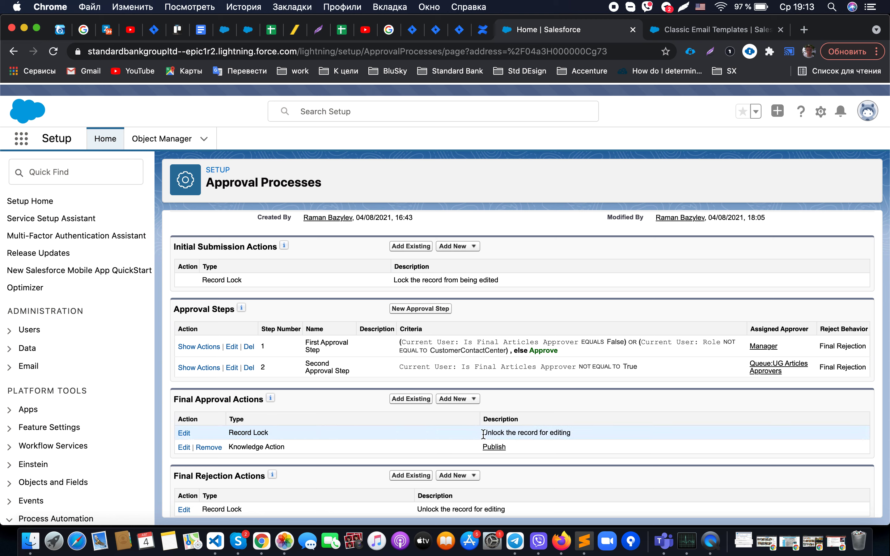
{"action": "left_click_drag", "start_coordinate": [483, 434], "coordinate": [576, 432]}
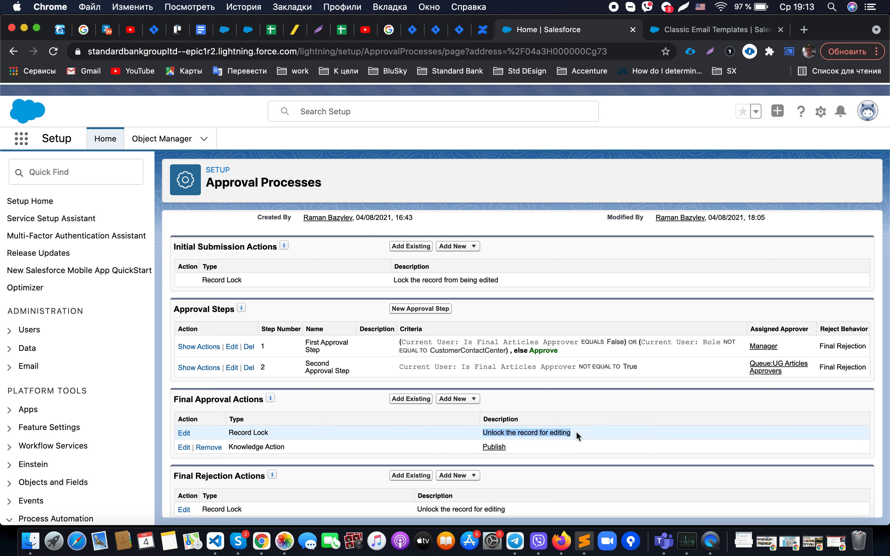
{"action": "left_click", "coordinate": [548, 434]}
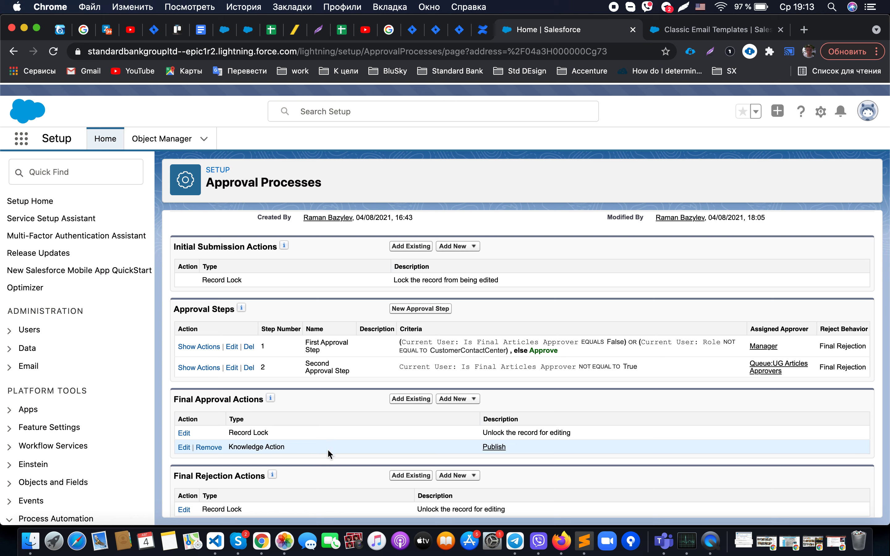
{"action": "scroll", "coordinate": [520, 450], "scroll_direction": "down", "scroll_amount": 3}
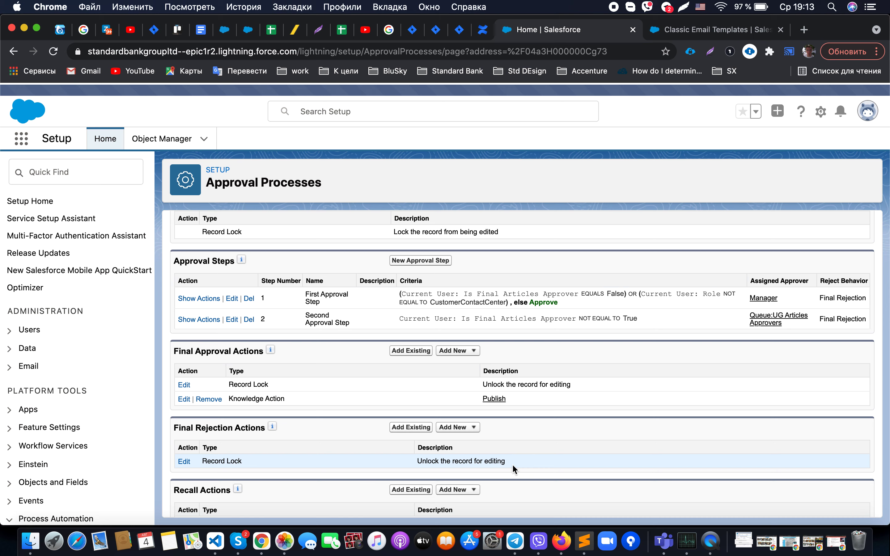
{"action": "scroll", "coordinate": [512, 464], "scroll_direction": "down", "scroll_amount": 3}
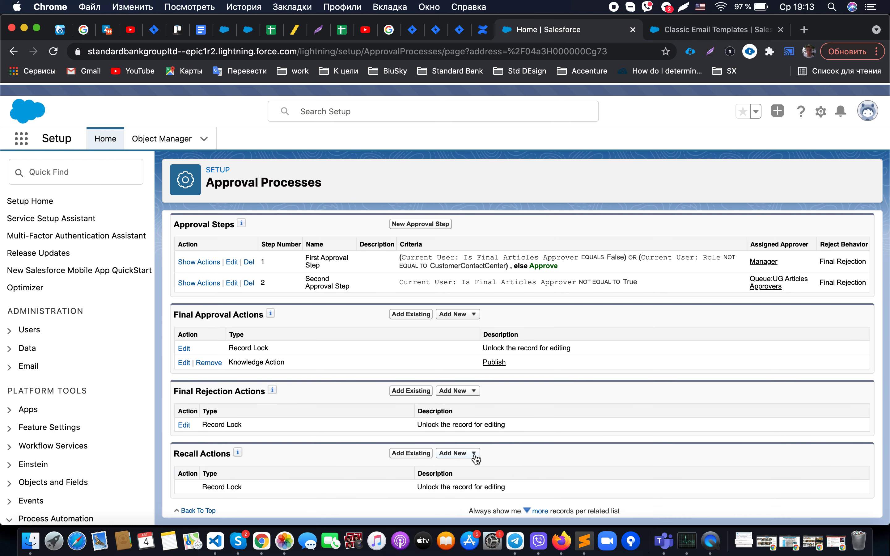
Expand the First Approval Step's actions and examine its approval and rejection action sections
{"action": "scroll", "coordinate": [512, 415], "scroll_direction": "up", "scroll_amount": 5}
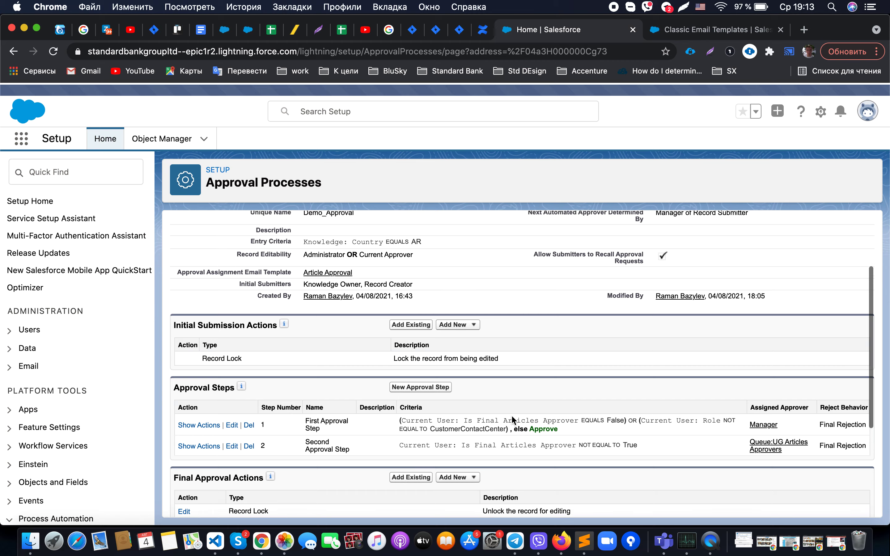
{"action": "scroll", "coordinate": [511, 415], "scroll_direction": "up", "scroll_amount": 2}
{"action": "scroll", "coordinate": [513, 420], "scroll_direction": "down", "scroll_amount": 2}
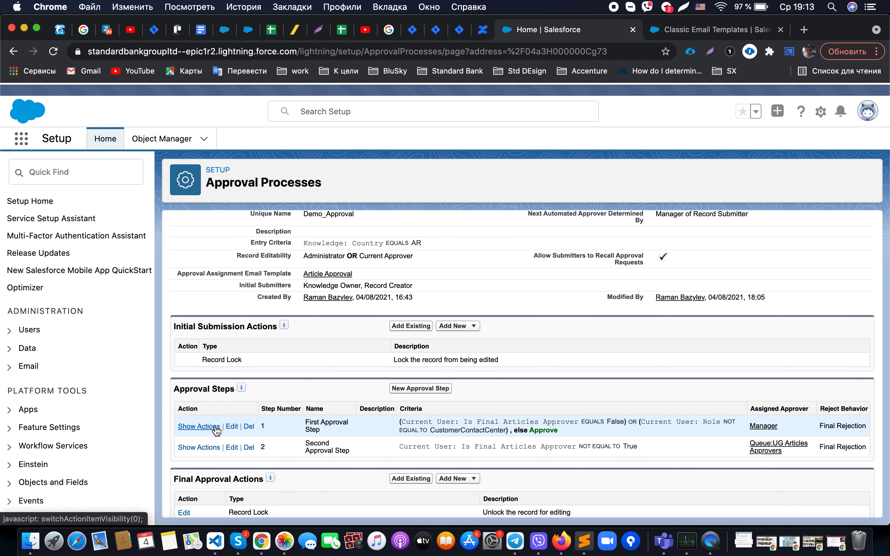
{"action": "left_click", "coordinate": [199, 426]}
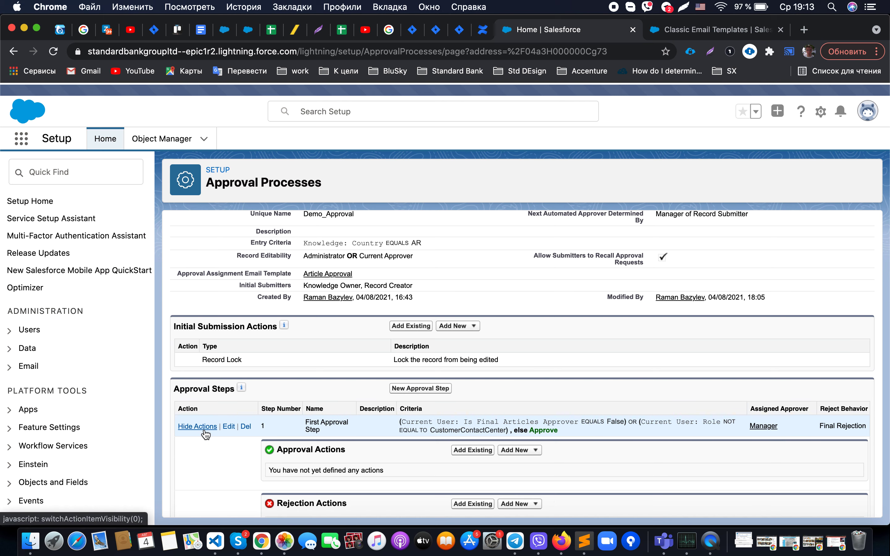
{"action": "scroll", "coordinate": [350, 477], "scroll_direction": "down", "scroll_amount": 2}
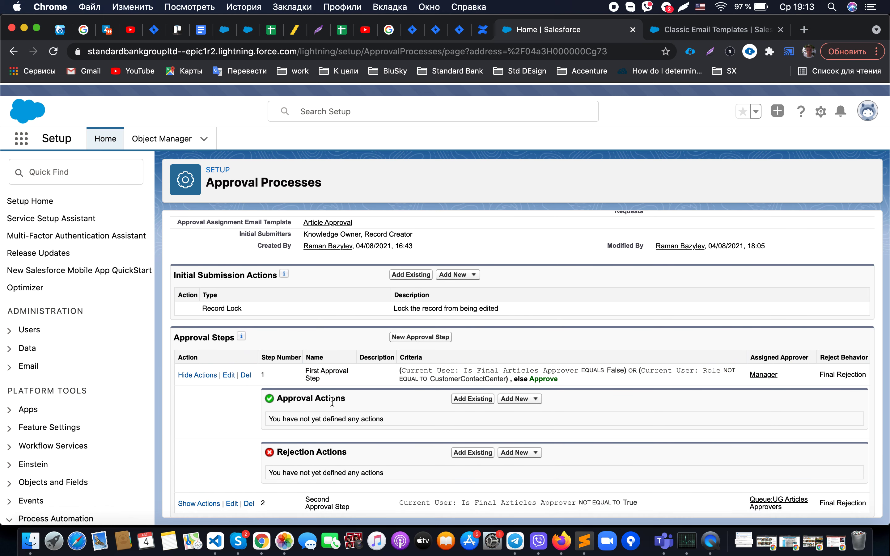
Check which new action types can be added on the First Approval Step's approval, and expand the Second Approval Step's approval and rejection actions
{"action": "left_click", "coordinate": [518, 399]}
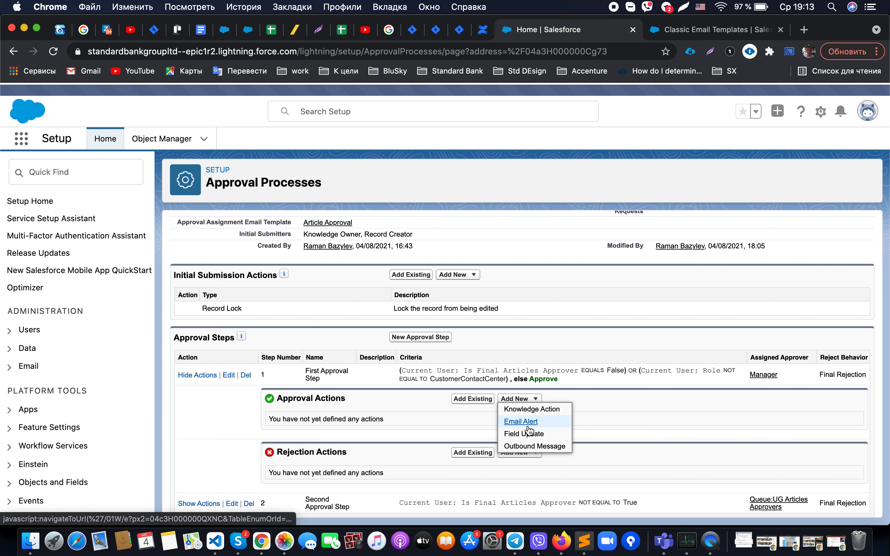
{"action": "left_click", "coordinate": [224, 414]}
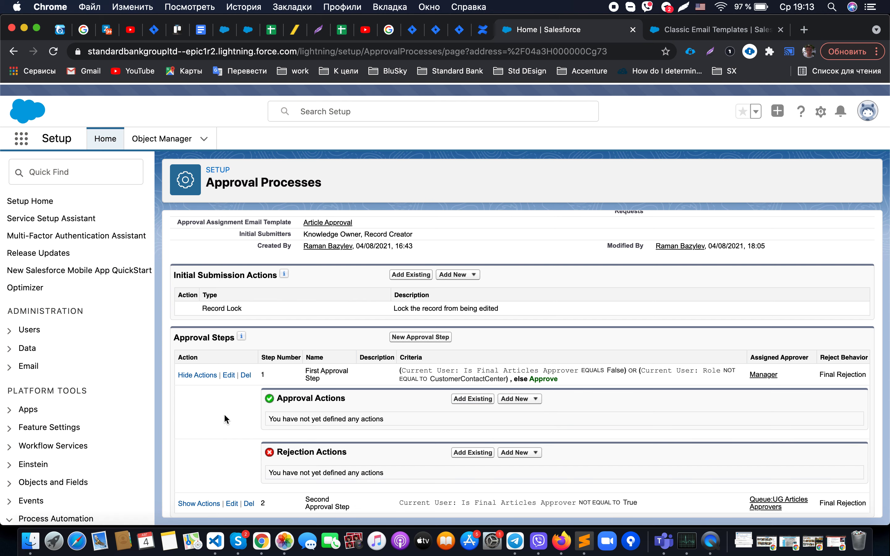
{"action": "scroll", "coordinate": [467, 459], "scroll_direction": "down", "scroll_amount": 2}
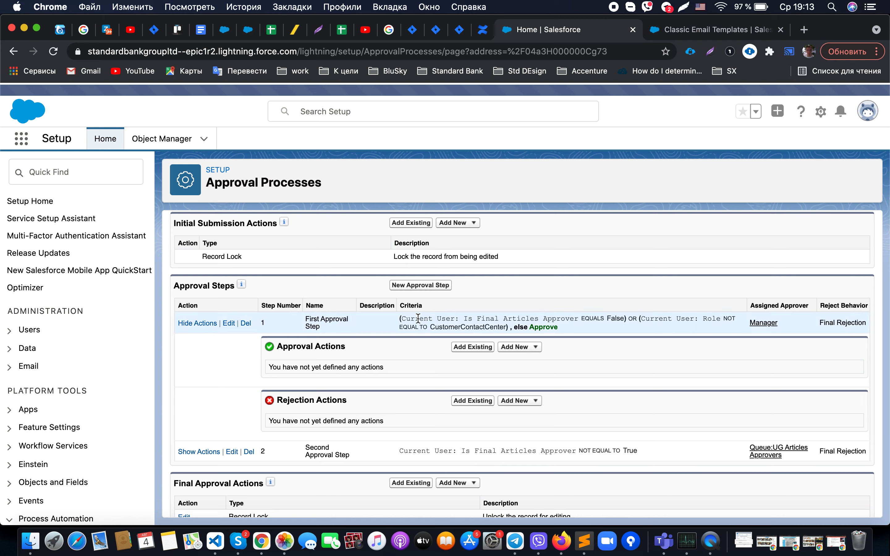
{"action": "left_click", "coordinate": [199, 452]}
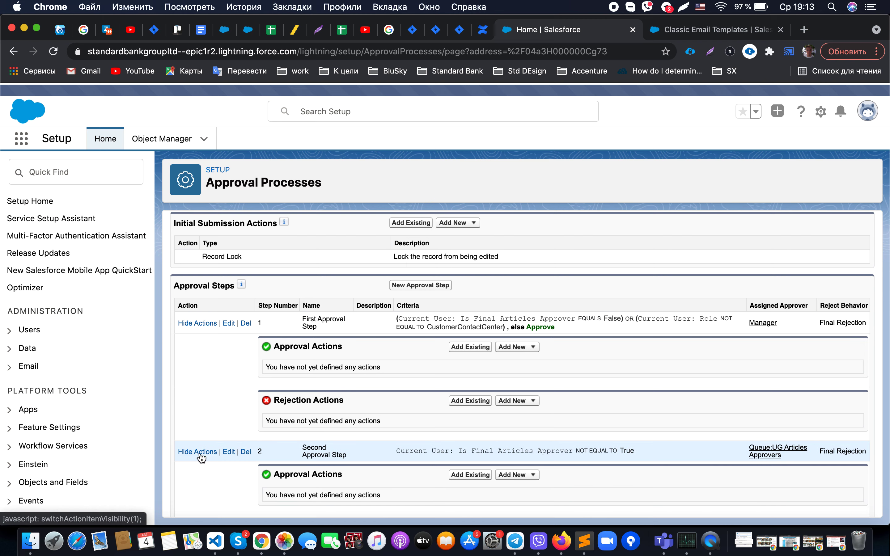
{"action": "scroll", "coordinate": [460, 479], "scroll_direction": "down", "scroll_amount": 3}
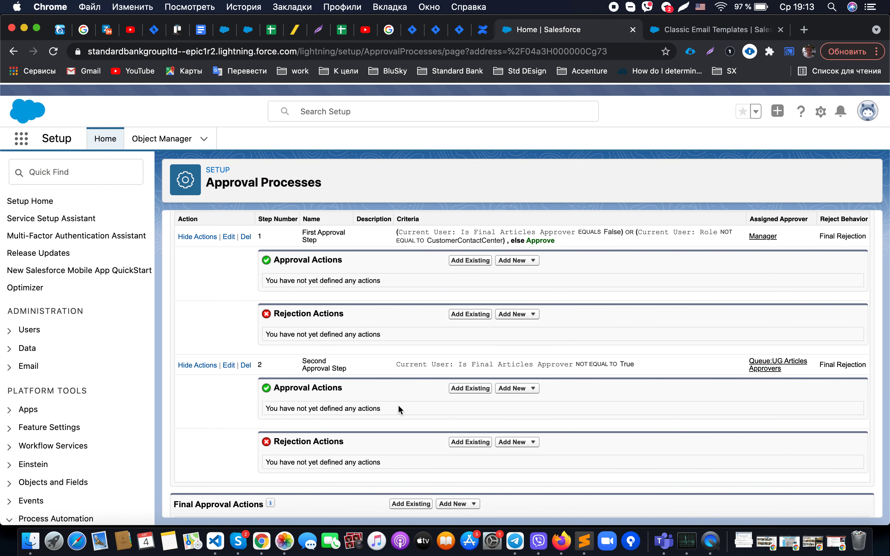
Examine the First Approval Step's criteria, highlighting the "else Approve" part, and return to the Demo Approval process definition details
{"action": "scroll", "coordinate": [399, 405], "scroll_direction": "up", "scroll_amount": 2}
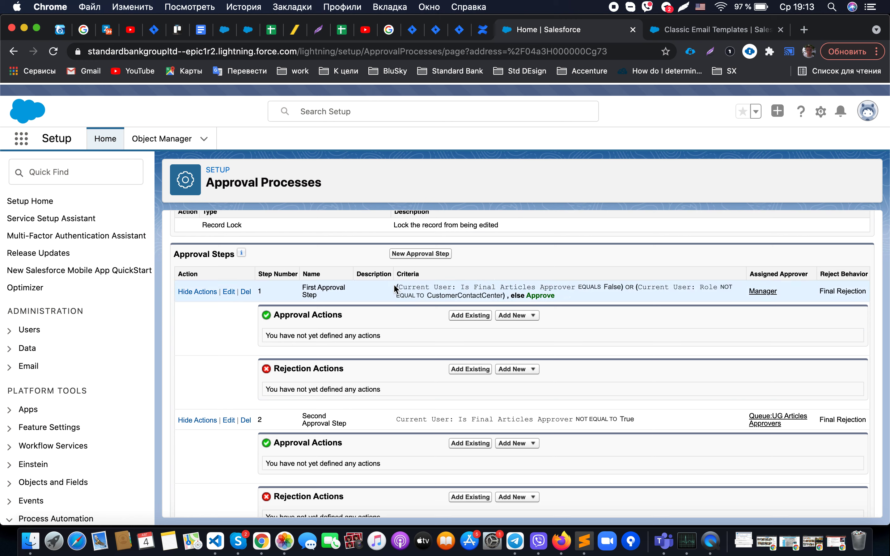
{"action": "left_click_drag", "start_coordinate": [397, 286], "coordinate": [517, 297]}
{"action": "double_click", "coordinate": [517, 297]}
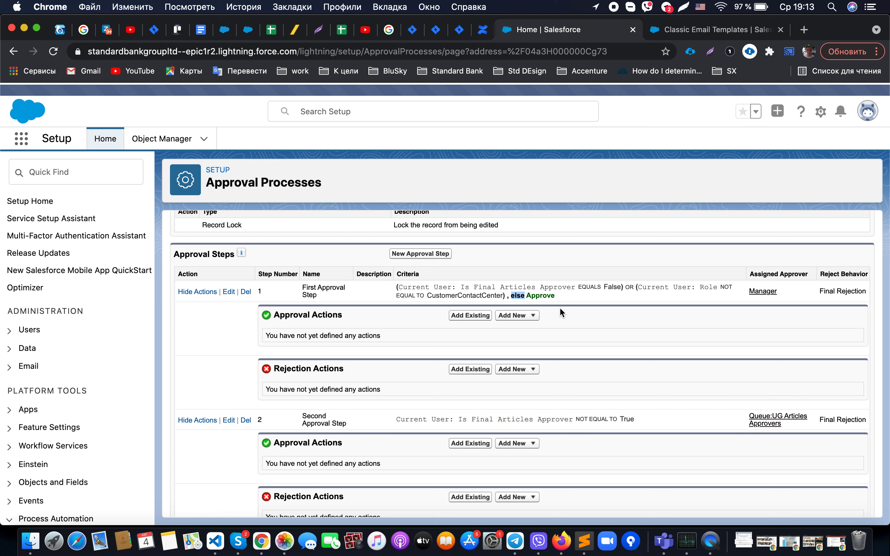
{"action": "double_click", "coordinate": [540, 296]}
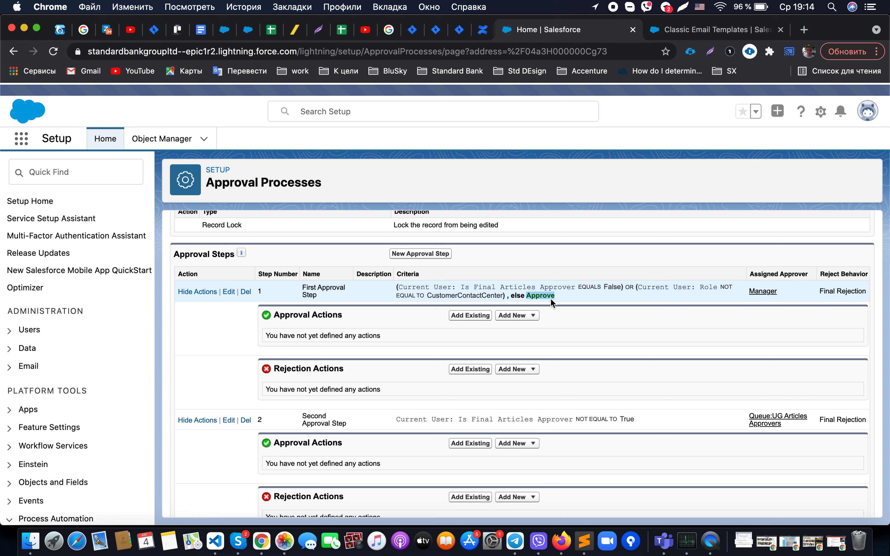
{"action": "scroll", "coordinate": [565, 315], "scroll_direction": "up", "scroll_amount": 6}
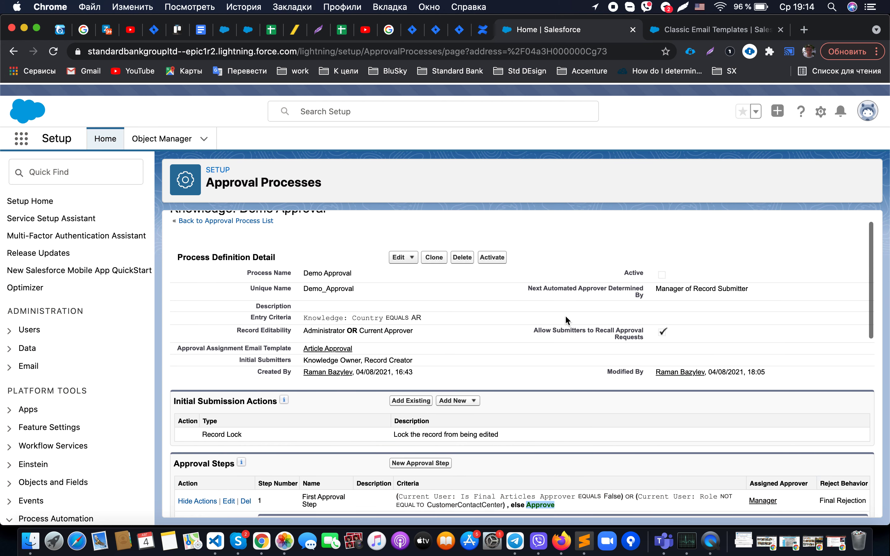
{"action": "scroll", "coordinate": [564, 315], "scroll_direction": "up", "scroll_amount": 1}
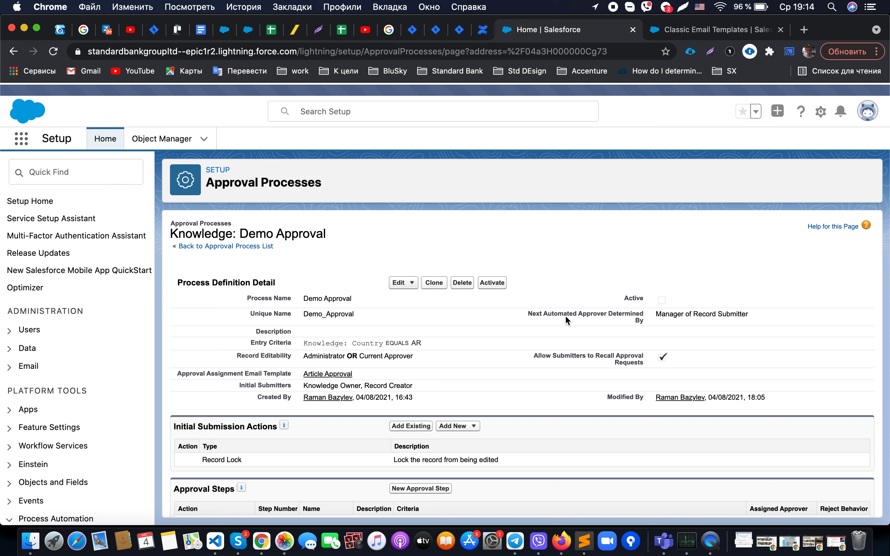